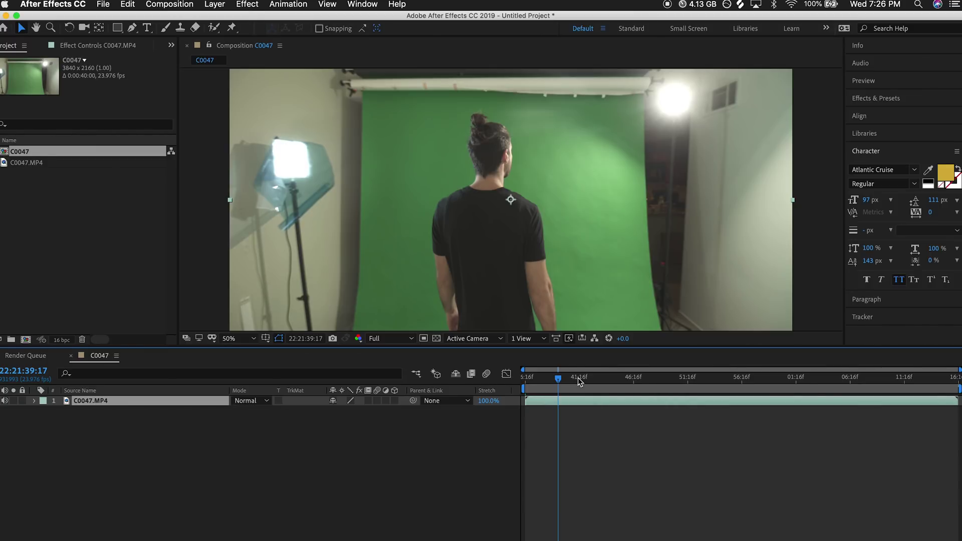
- Scrub through the green screen clip and examine how the subject stands against the backdrop from near and far
left_click(612, 377)
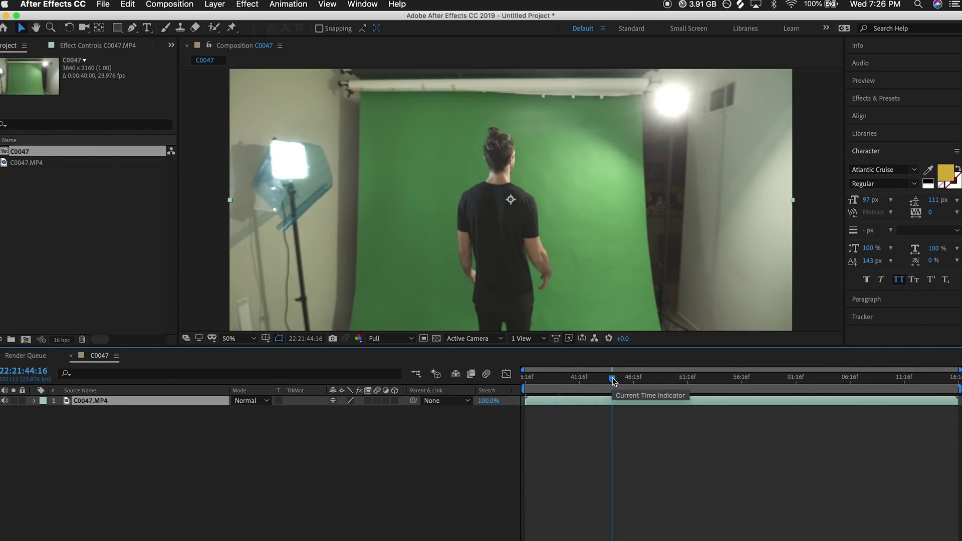
left_click_drag(612, 378, 642, 379)
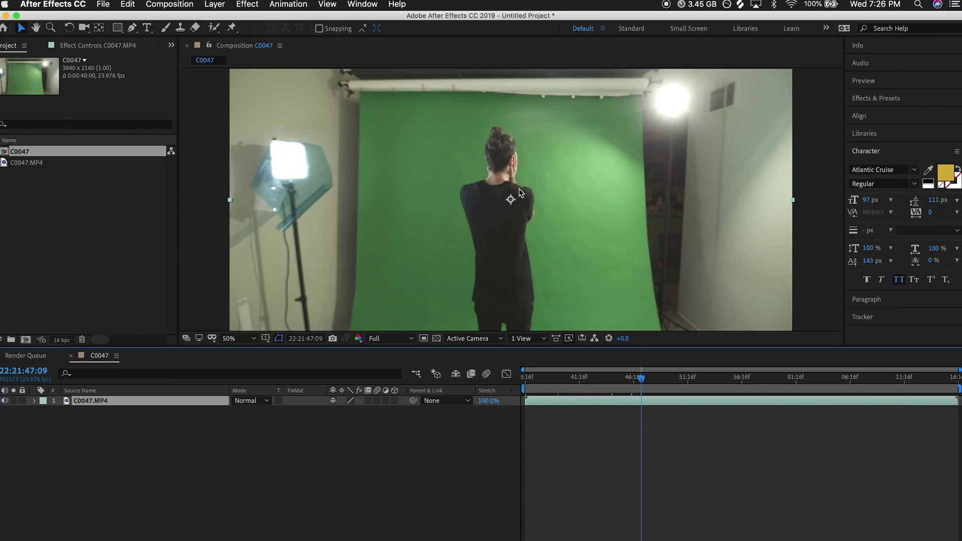
key("period")
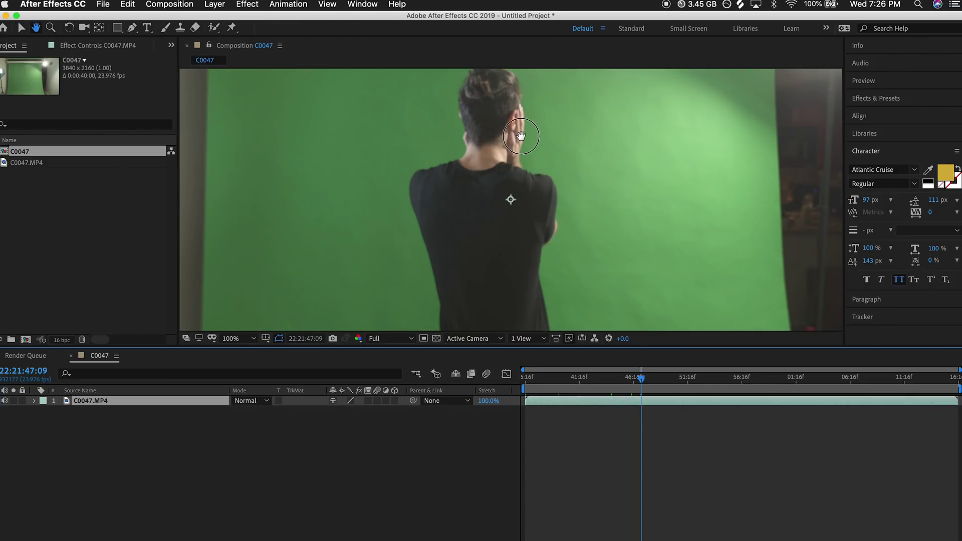
scroll(522, 201, "up", 2)
scroll(521, 201, "down", 3)
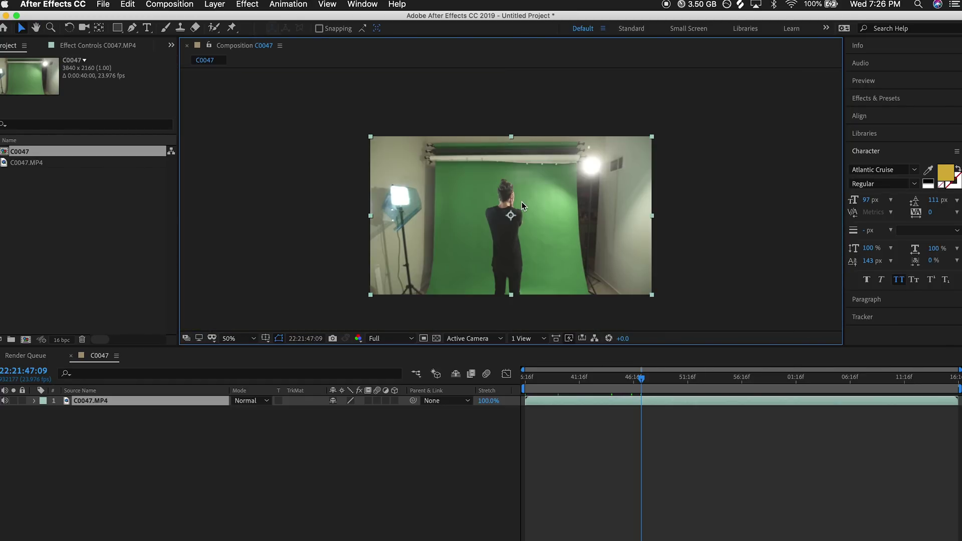
scroll(521, 201, "up", 1)
key("h")
left_click_drag(546, 166, 574, 124)
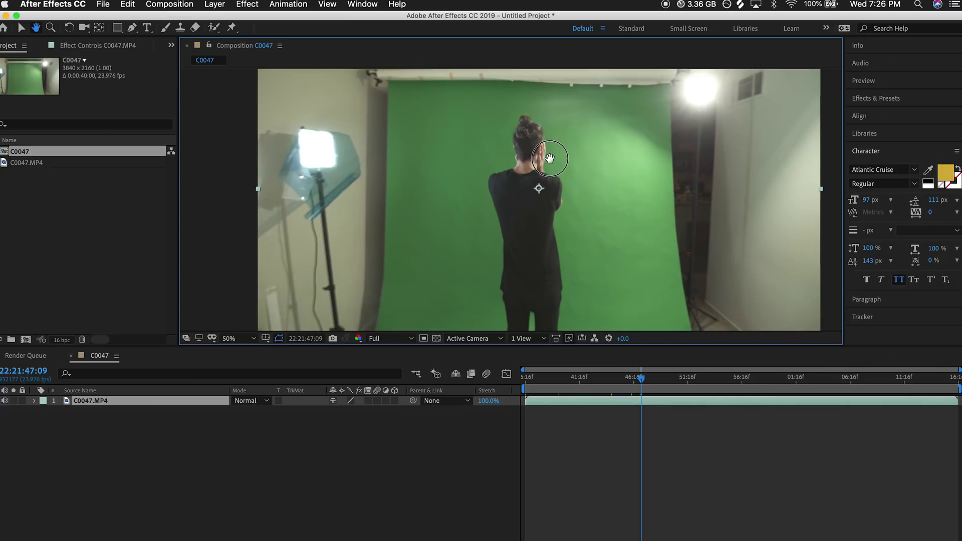
key("v")
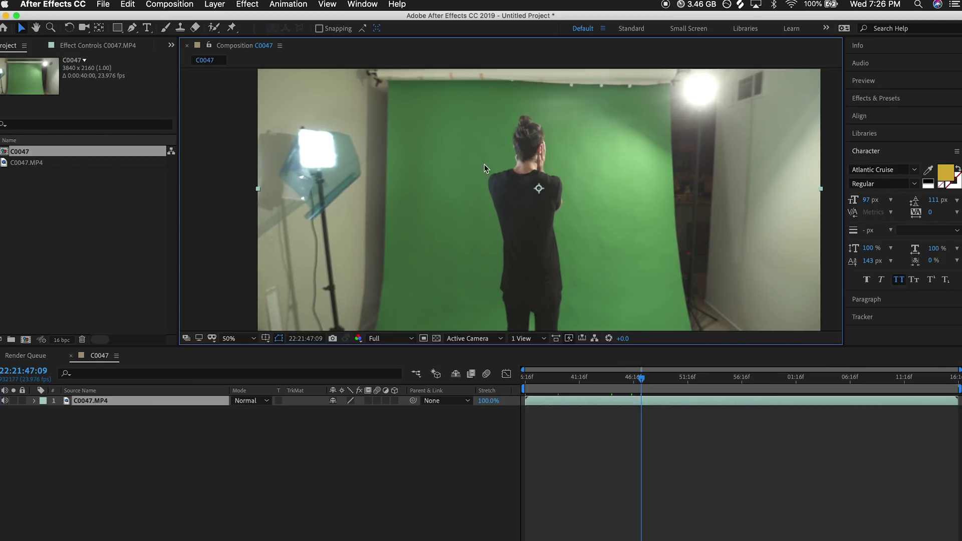
key("comma")
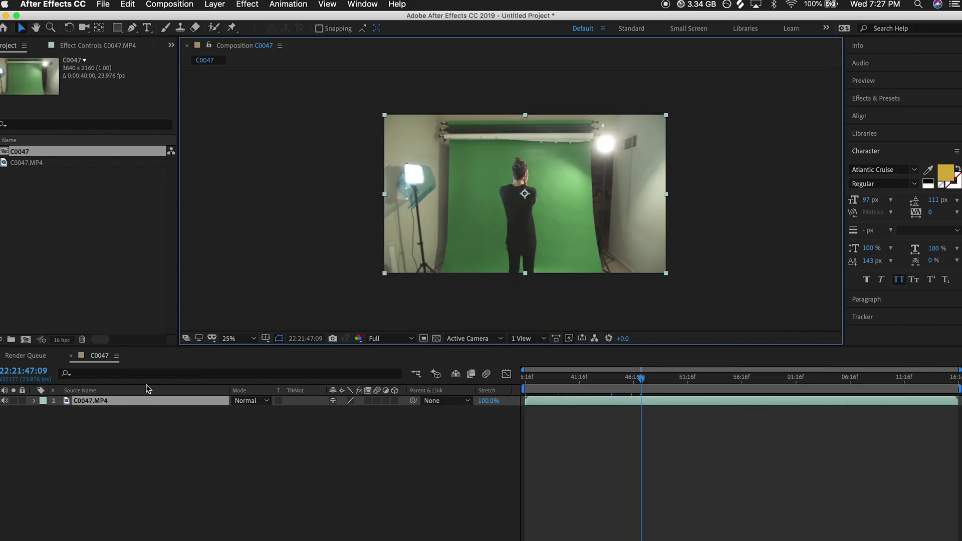
- Draw a closed, curved Pen tool mask on C0047.MP4 around the subject, inside the green backdrop and extending below the frame
left_click(131, 27)
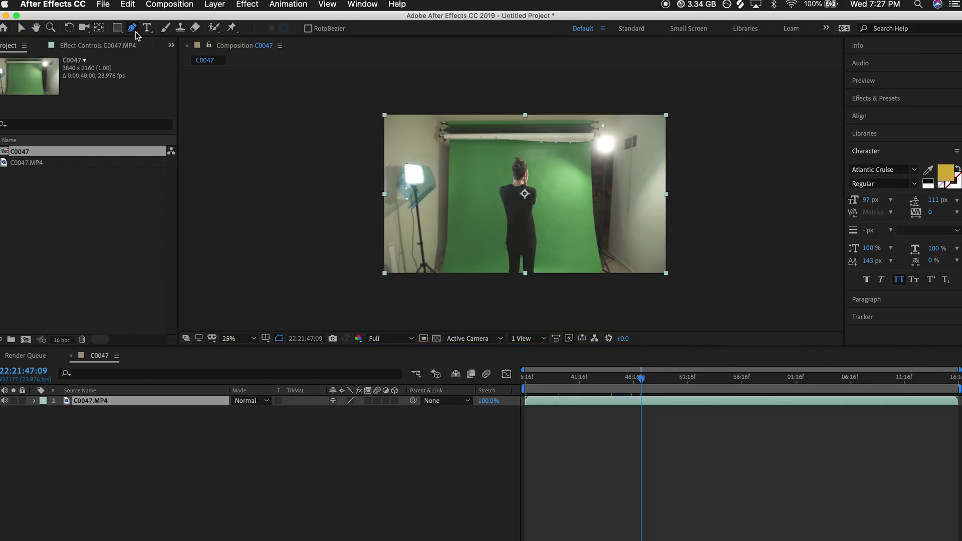
left_click(457, 281)
mouse_move(466, 160)
left_mouse_down()
mouse_move(485, 139)
mouse_move(473, 152)
left_mouse_up()
left_click_drag(551, 159, 564, 175)
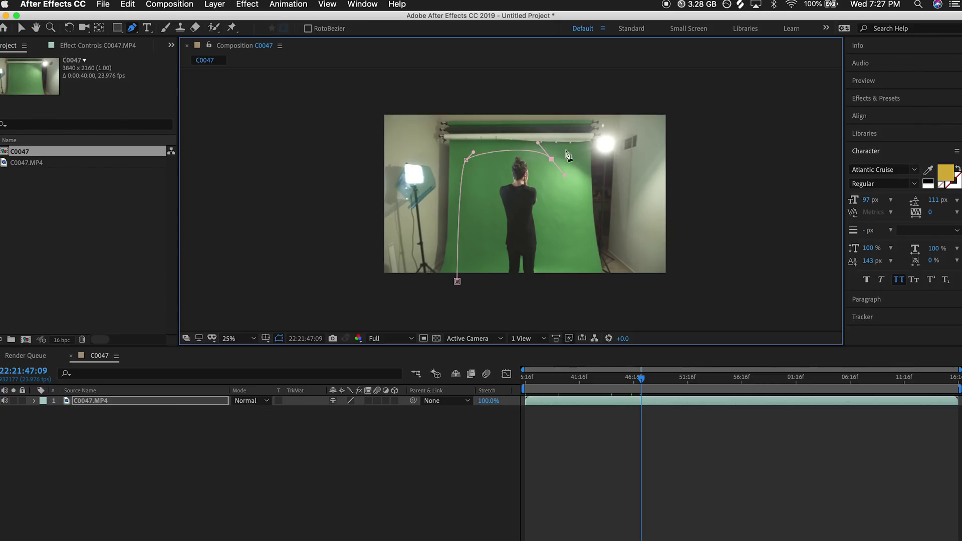
left_click(577, 201)
left_click_drag(577, 201, 580, 238)
left_click_drag(577, 295, 563, 307)
left_click_drag(462, 299, 459, 291)
left_click(456, 281)
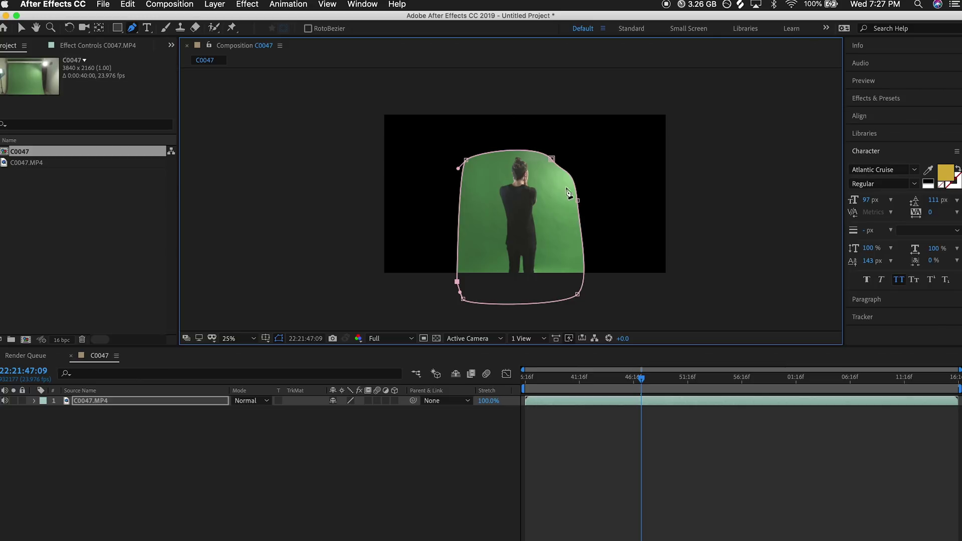
left_click(21, 28)
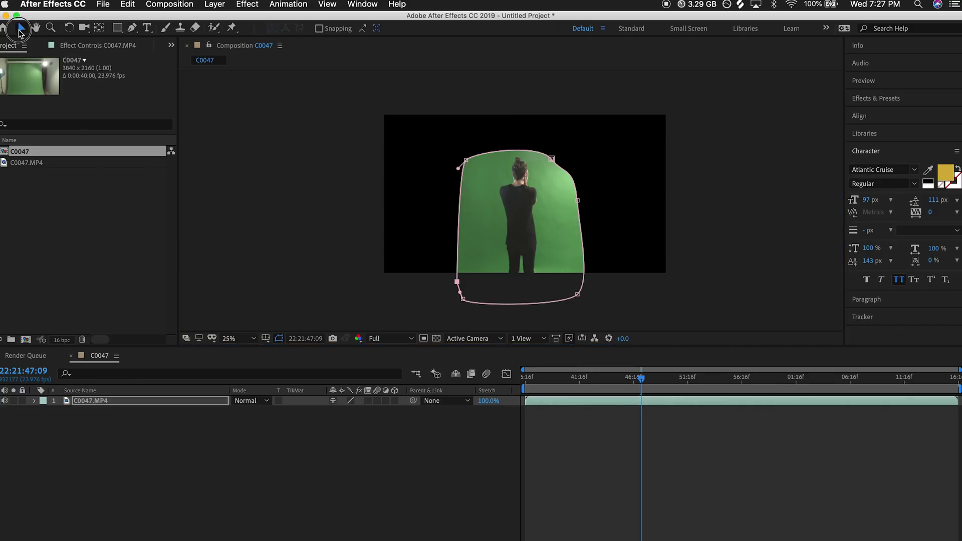
- Check the mask outline against the subject's head and body at earlier frames of the clip
scroll(556, 213, "up", 2)
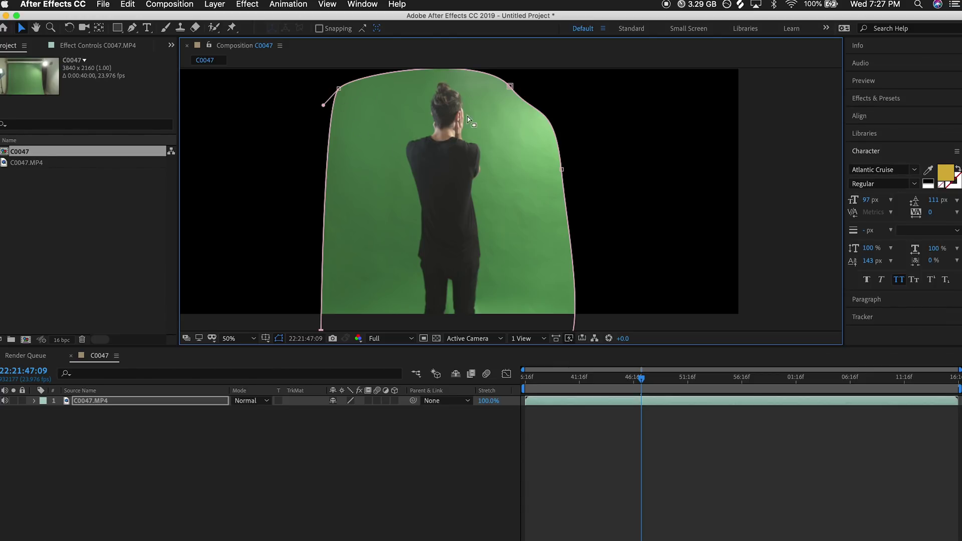
scroll(445, 135, "down", 2)
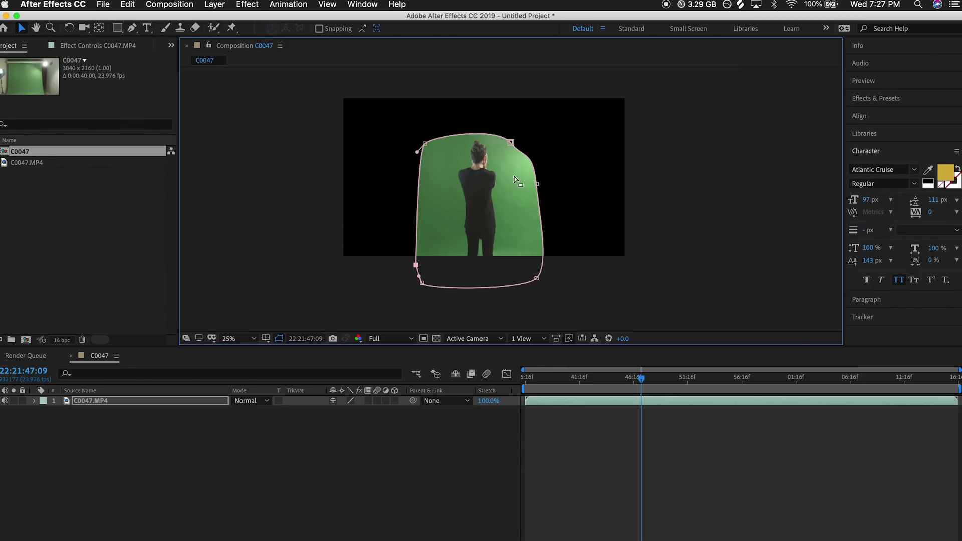
left_click(597, 377)
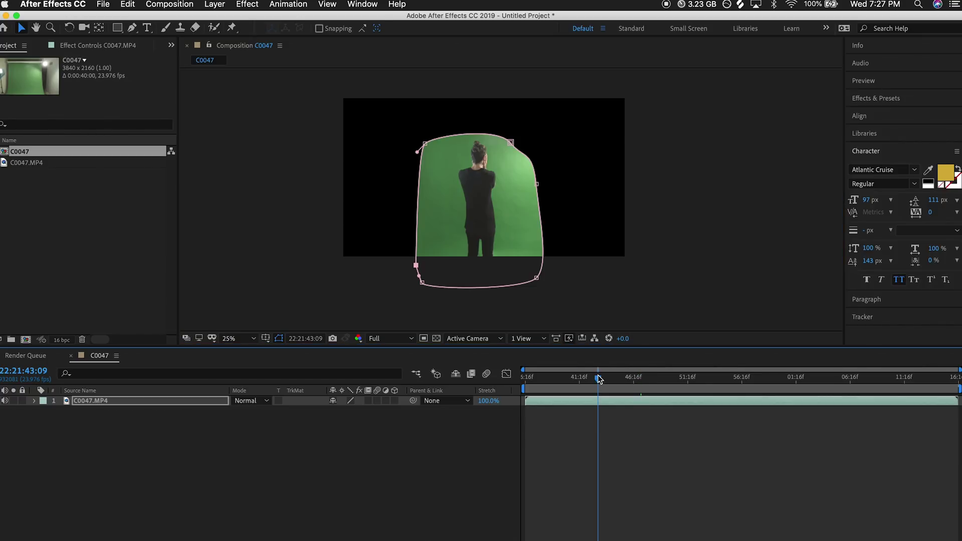
left_click_drag(598, 379, 560, 379)
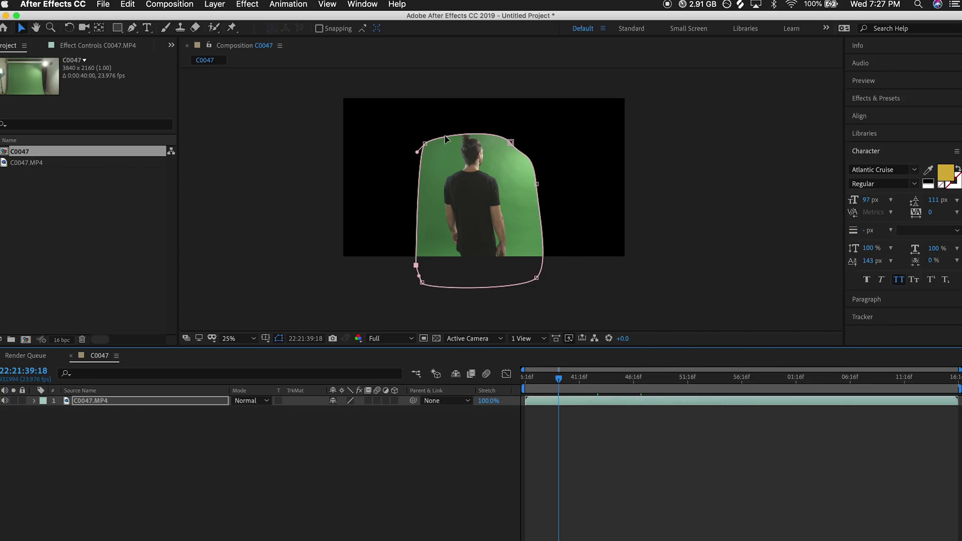
key("period")
key("comma")
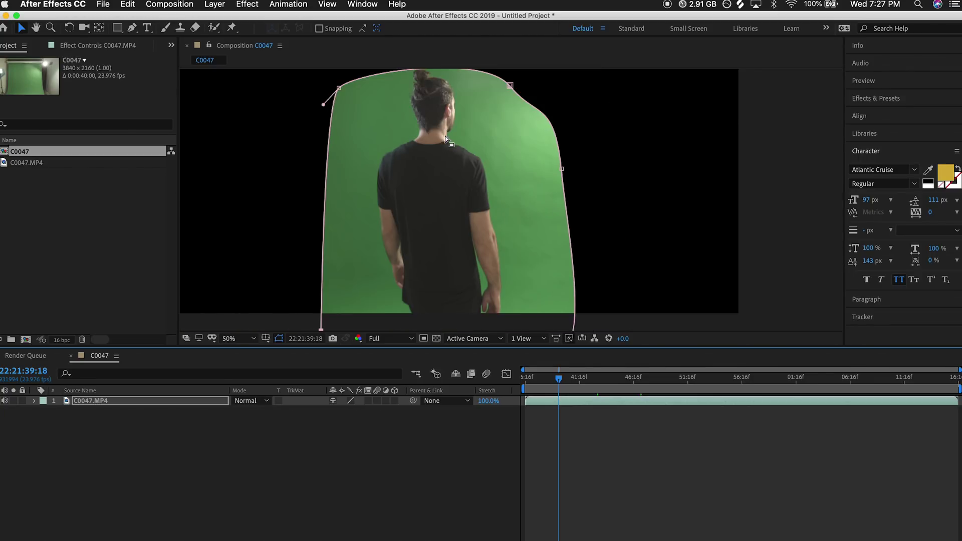
key("h")
left_click(419, 79)
left_click_drag(420, 79, 456, 133)
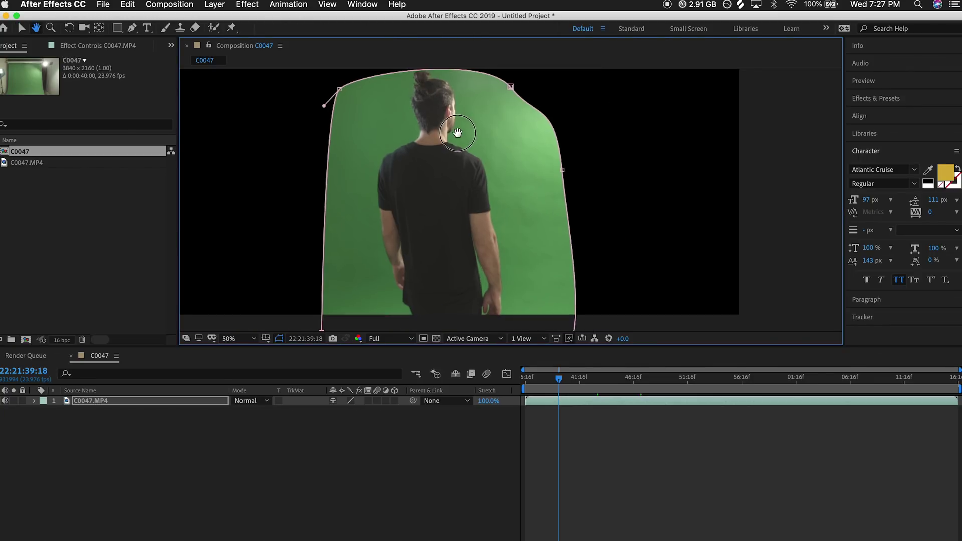
key("v")
key("h")
left_click_drag(488, 173, 536, 139)
left_click(580, 387)
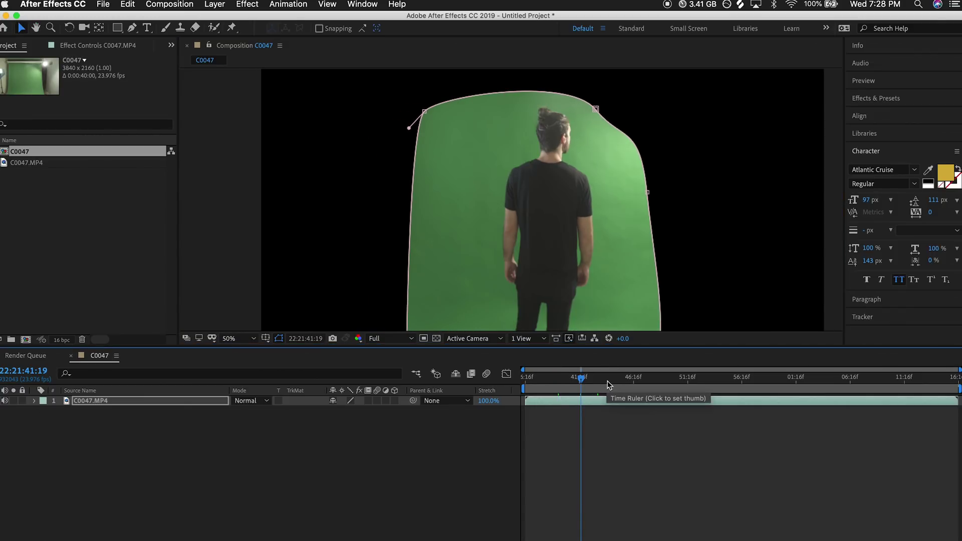
- At 22:21:39:23, reshape the mask's upper-left curve to clear the subject's head and start keyframing the Mask Path
left_click(561, 380)
key("v")
left_click_drag(418, 117, 397, 152)
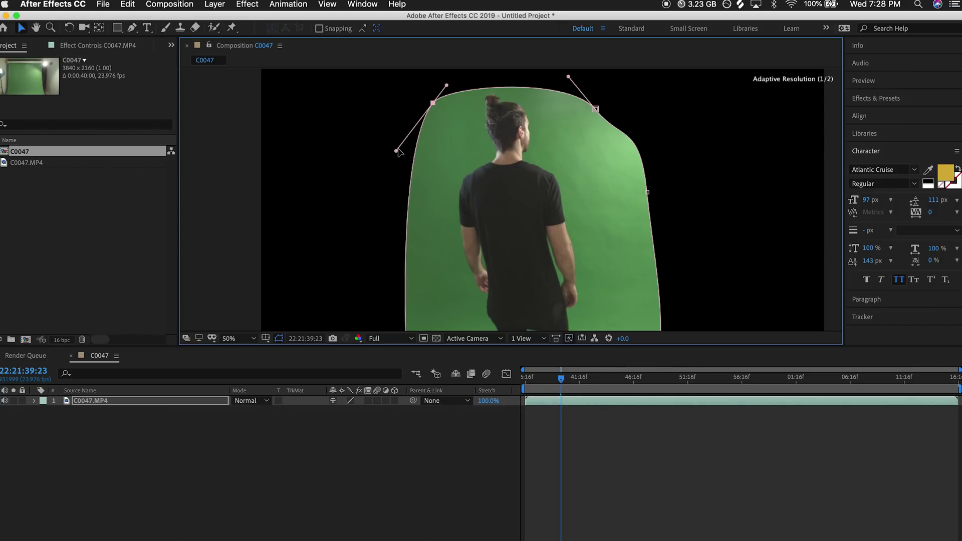
left_click_drag(446, 85, 462, 58)
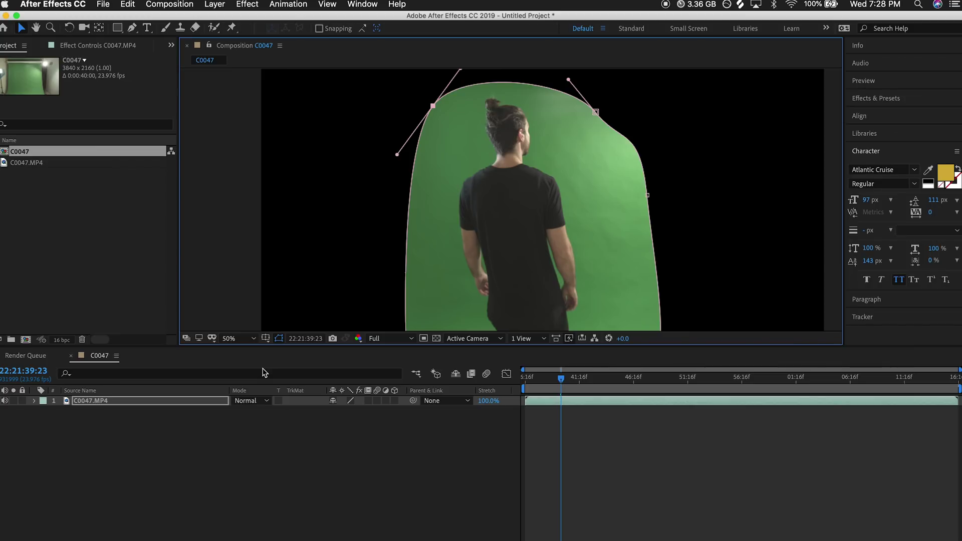
key("m")
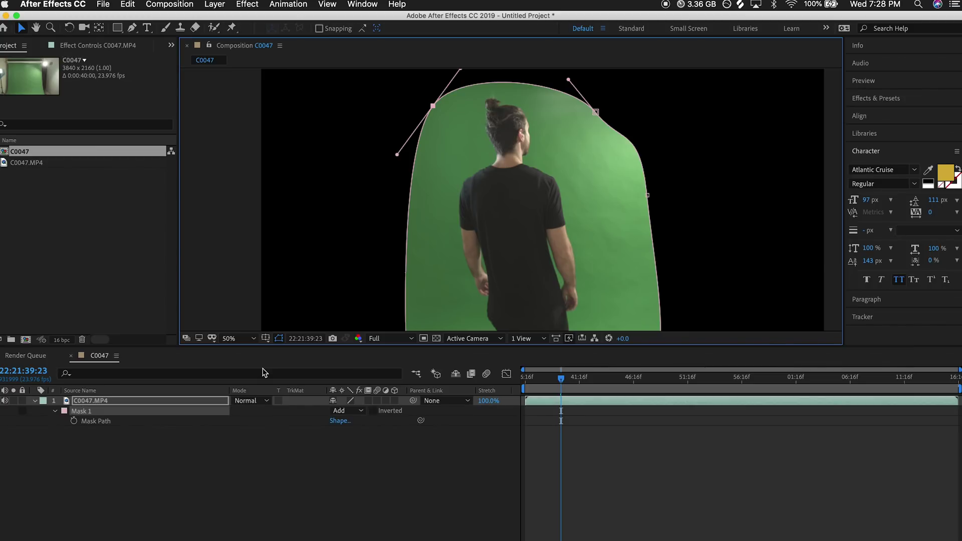
left_click(73, 421)
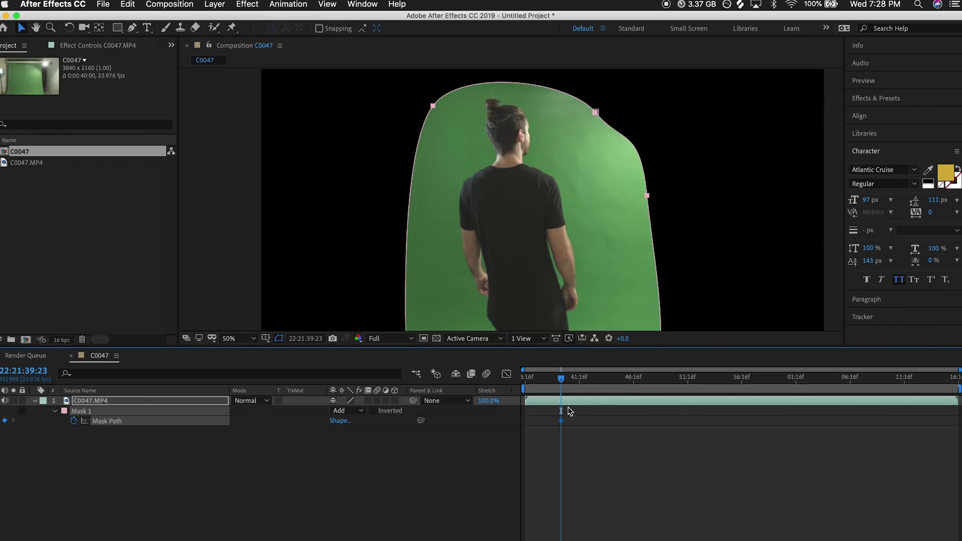
- At 22:21:43:17, pull the mask's upper-left point inward toward the subject to keyframe a tighter shape
left_click_drag(581, 380, 604, 385)
left_click(668, 382)
left_click_drag(669, 383, 622, 382)
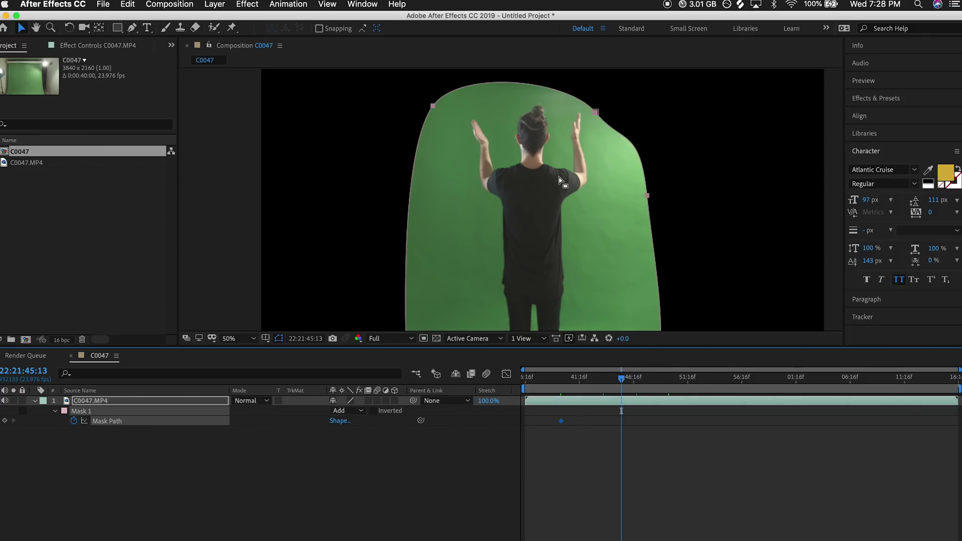
left_click(601, 383)
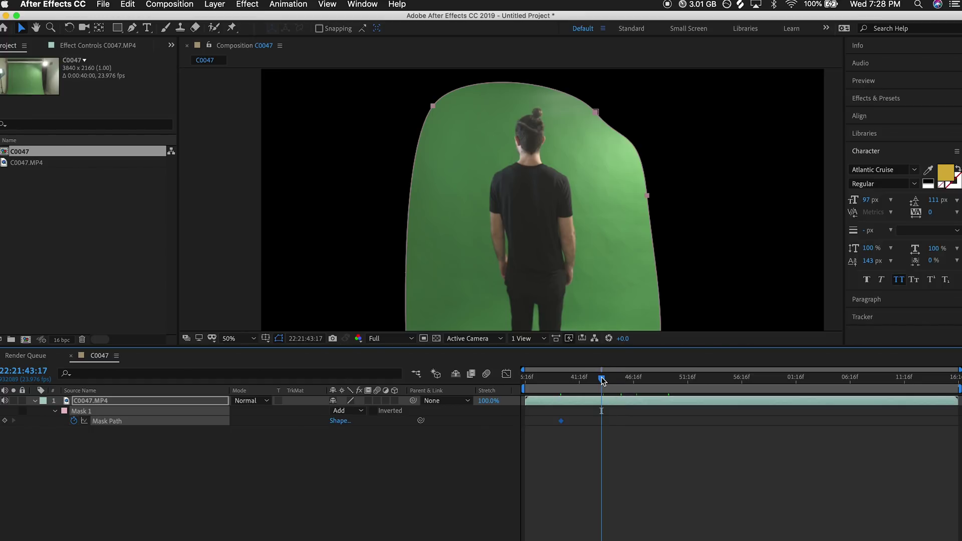
left_click_drag(434, 106, 463, 124)
- Move the mask's lower points below the frame inward so the outline fits closer around the subject's legs
key("space")
left_click_drag(499, 260, 514, 165)
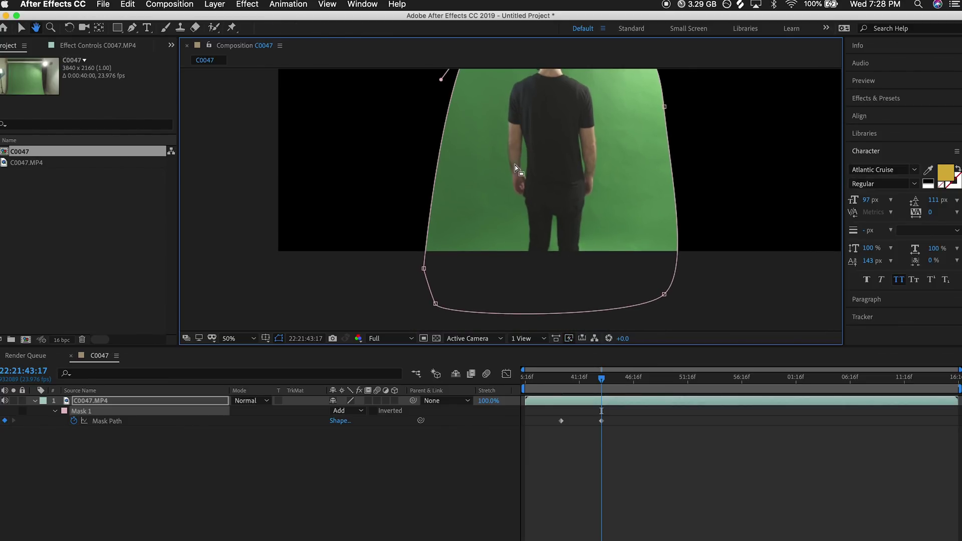
left_click(424, 268)
left_click_drag(446, 271, 483, 265)
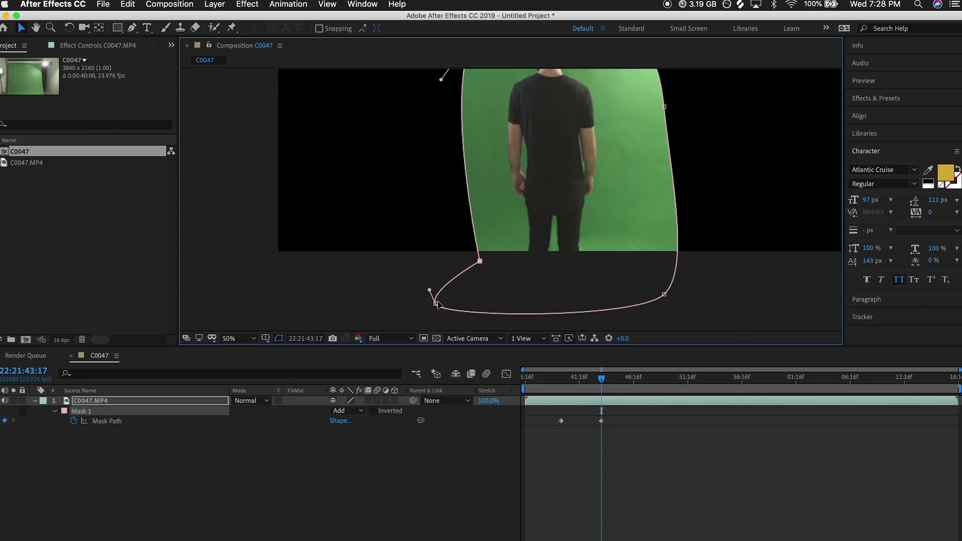
left_click_drag(435, 303, 503, 299)
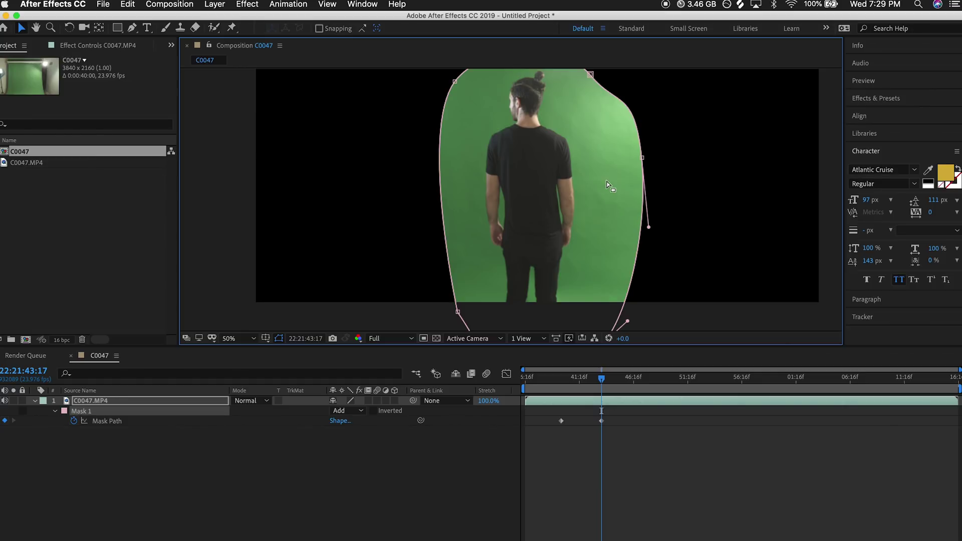
- Apply Keylight (1.2) to the C0047.MP4 layer and sample the green beside the subject's head as its Screen Colour
left_click(881, 99)
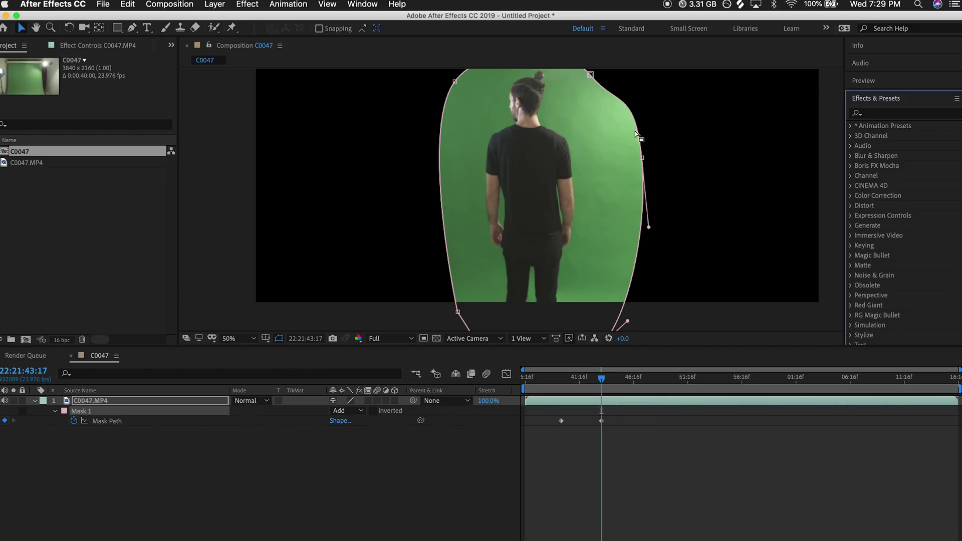
left_click(885, 113)
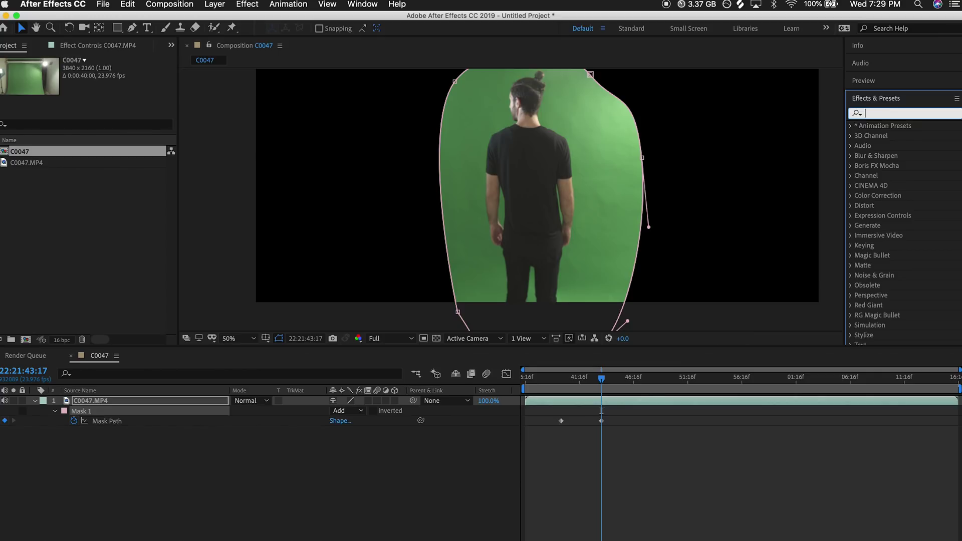
type("key")
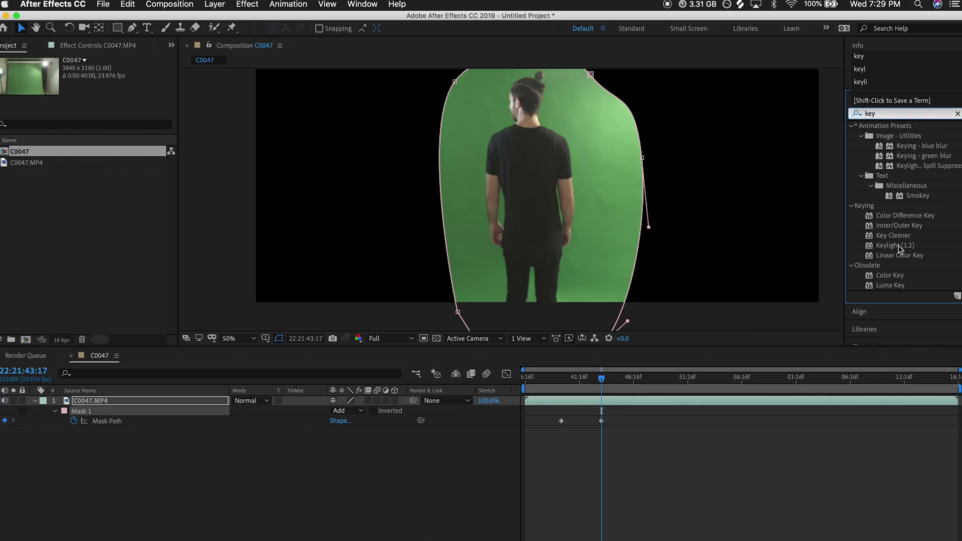
left_click_drag(898, 248, 597, 405)
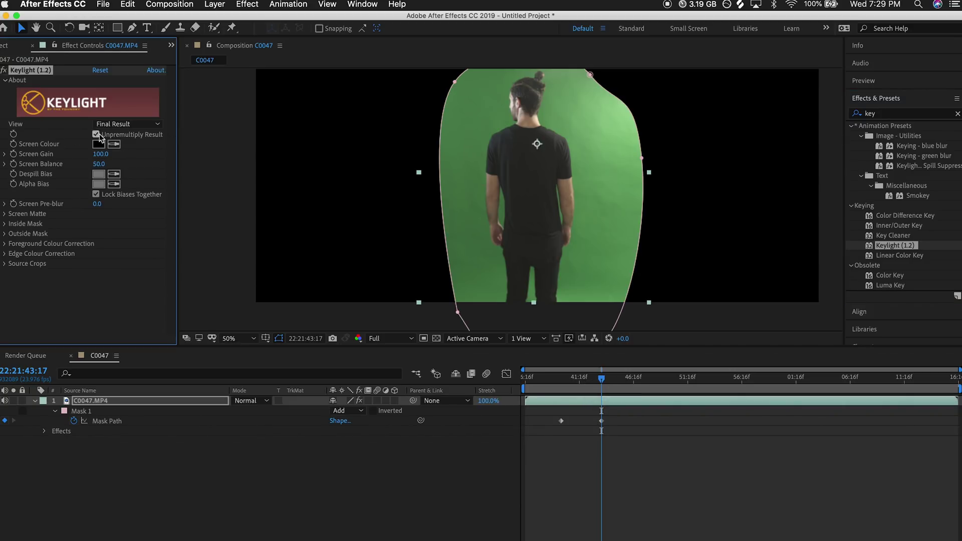
left_click(114, 143)
left_click(492, 117)
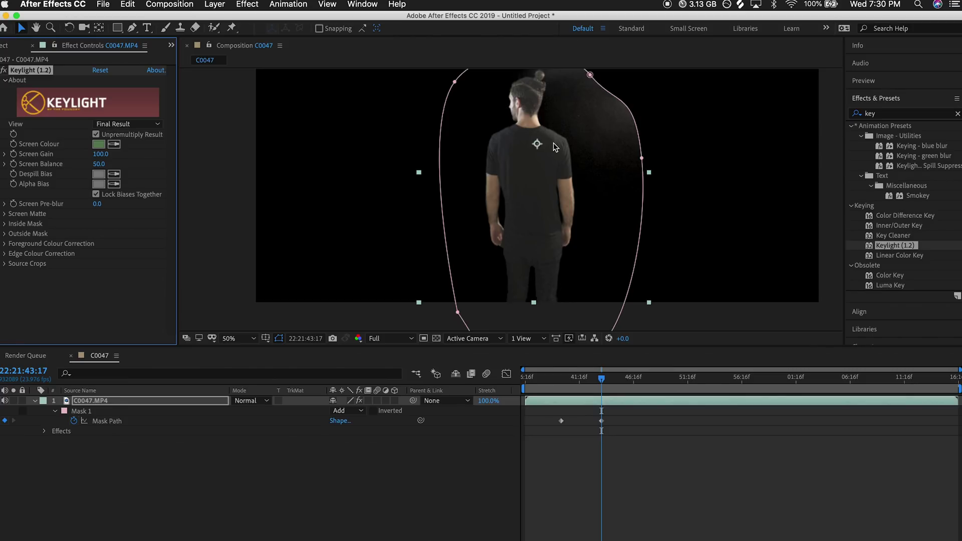
- Set the Keylight view to Screen Matte to show the subject's key in black and white
key("slash")
key("h")
left_click_drag(553, 143, 471, 276)
key("v")
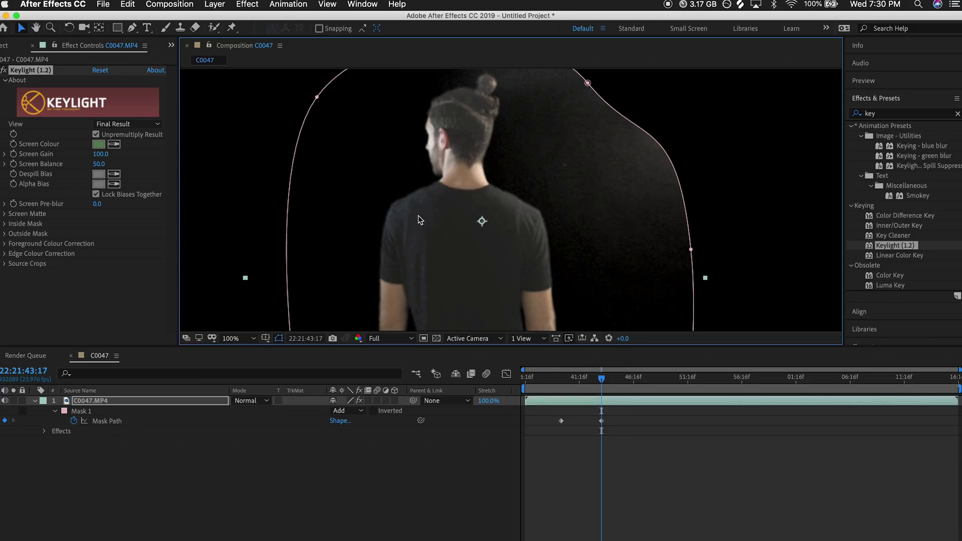
left_click(124, 124)
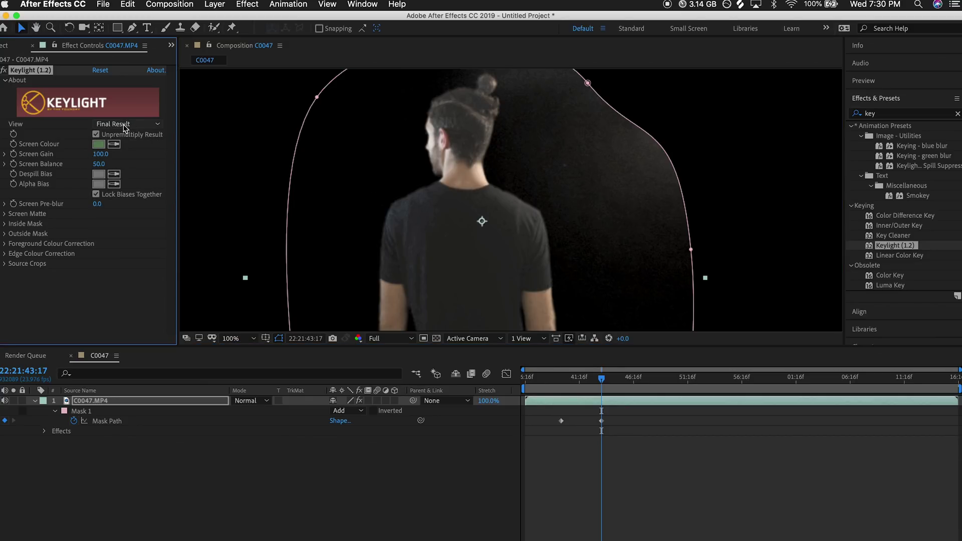
left_click(124, 125)
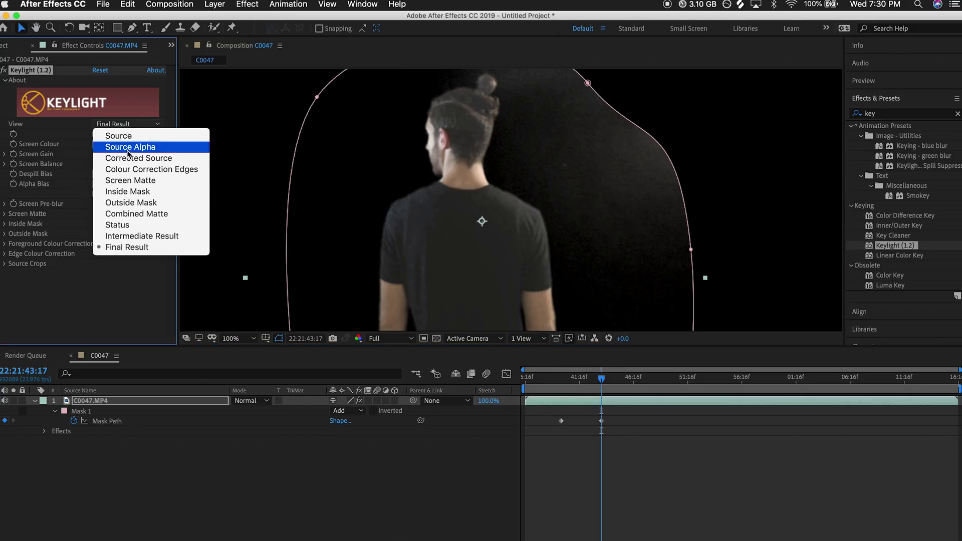
left_click(131, 180)
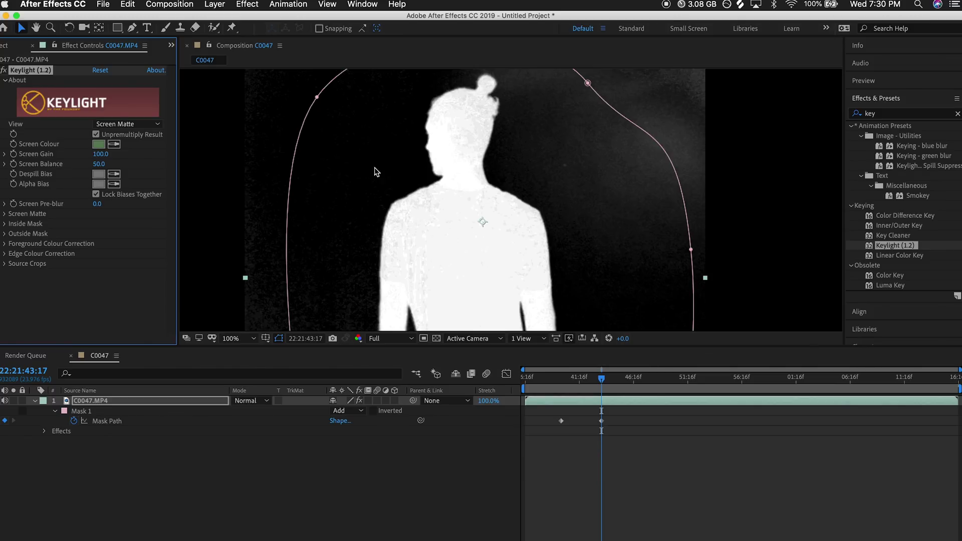
- Raise Clip Black in Keylight's Screen Matte settings to 18 to clean up the grey noise in the background
left_click_drag(444, 172, 409, 213)
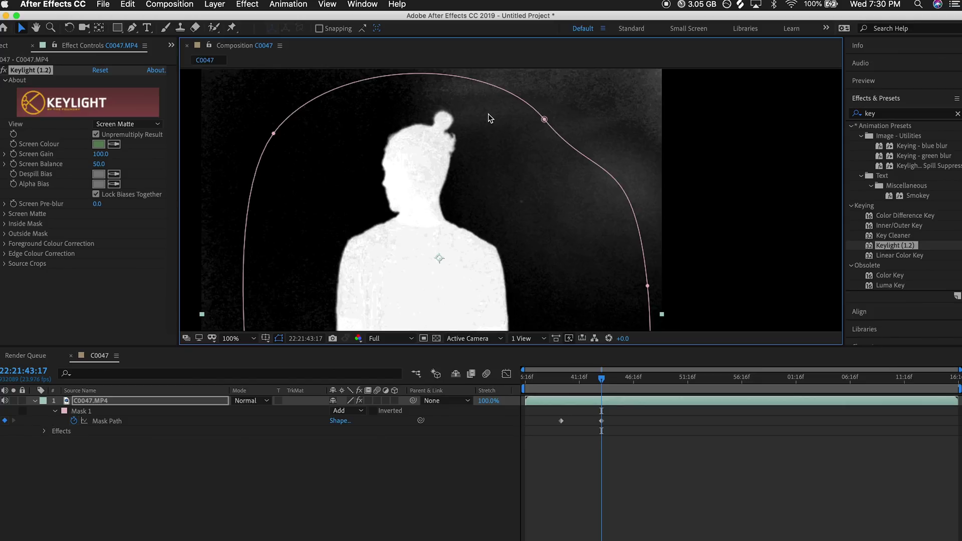
scroll(492, 147, "up", 2)
key("h")
left_click_drag(382, 146, 468, 220)
key("v")
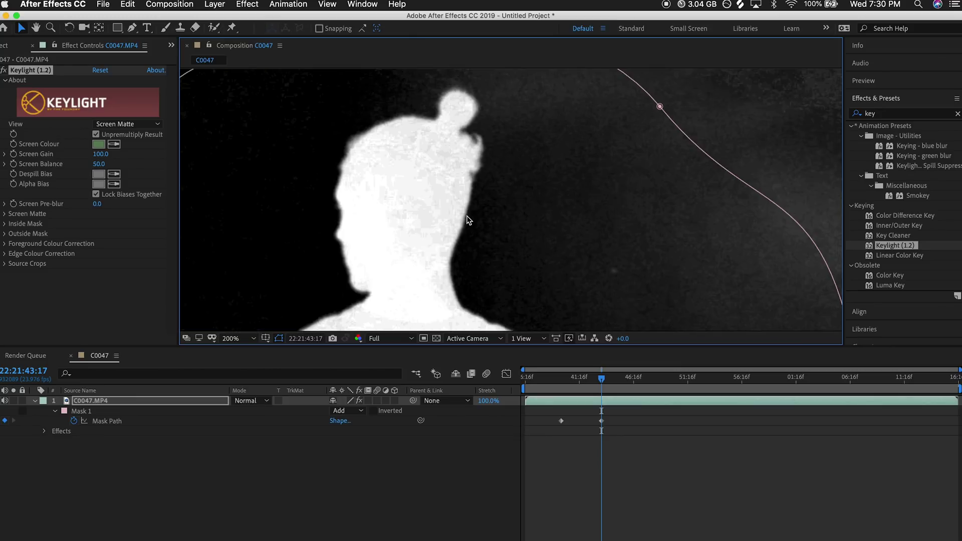
left_click_drag(468, 220, 545, 180)
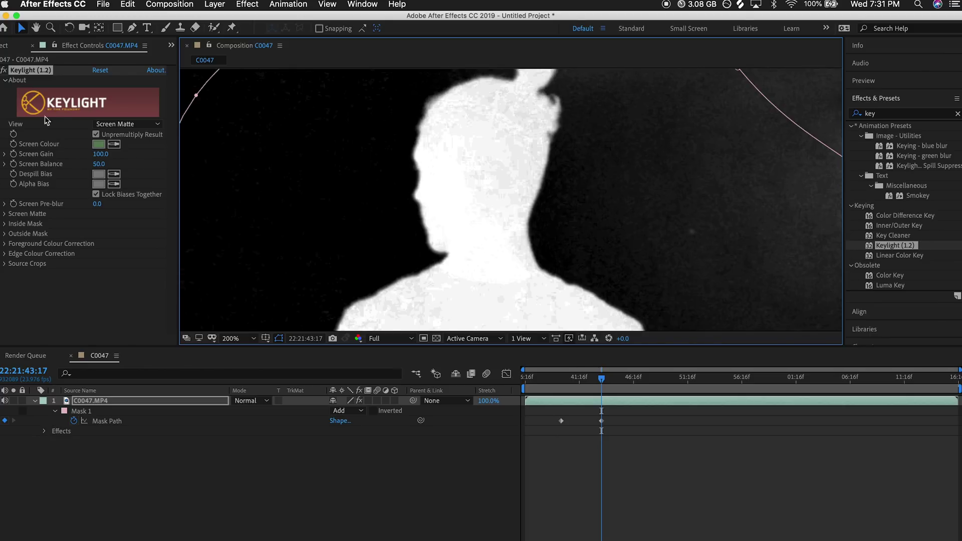
left_click(6, 216)
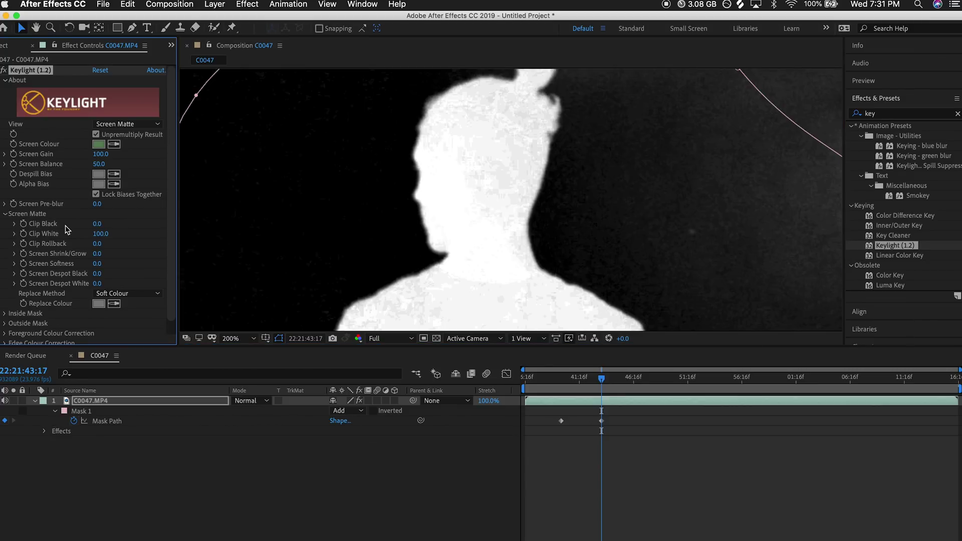
left_click_drag(97, 223, 108, 228)
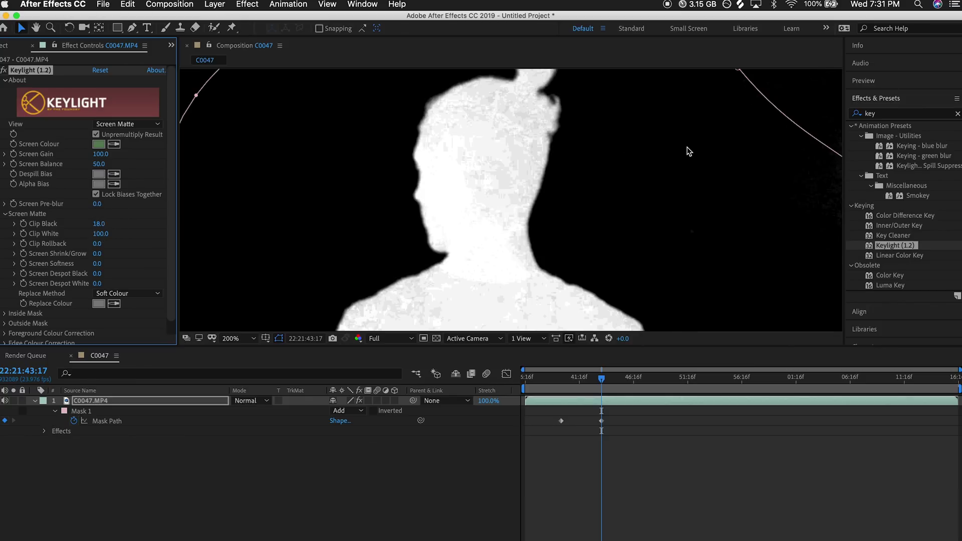
- Lower Clip White in the Screen Matte settings to 86 to make the subject's silhouette solid white
left_click(101, 233)
left_click_drag(101, 233, 95, 238)
key("comma")
scroll(519, 246, "down", 2)
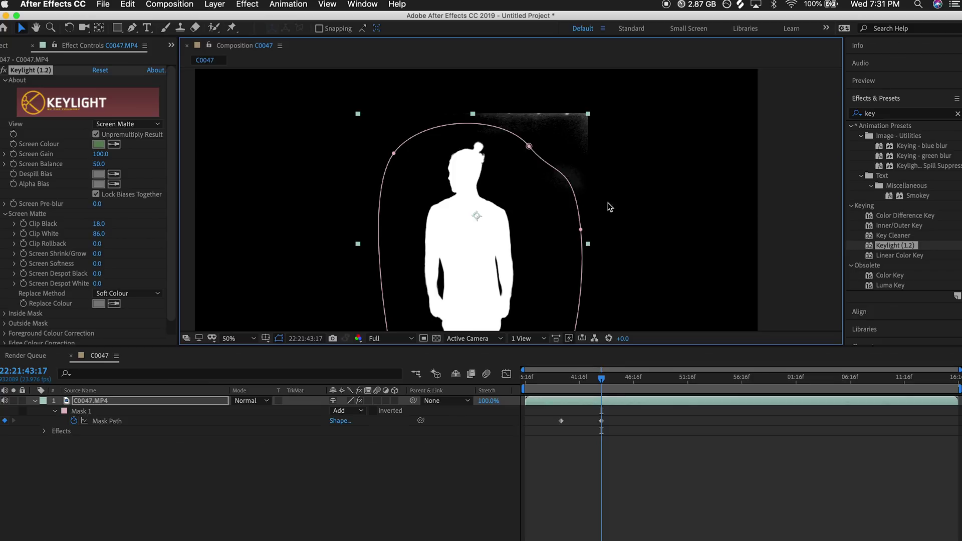
- Switch the Keylight view from Screen Matte to Intermediate Result
key("period")
key("period")
left_click_drag(378, 139, 461, 210)
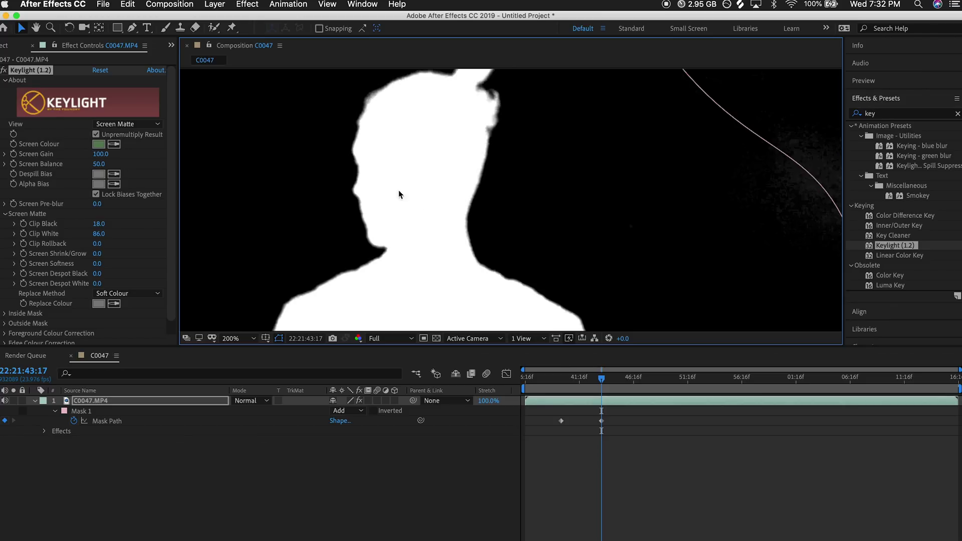
left_click(143, 124)
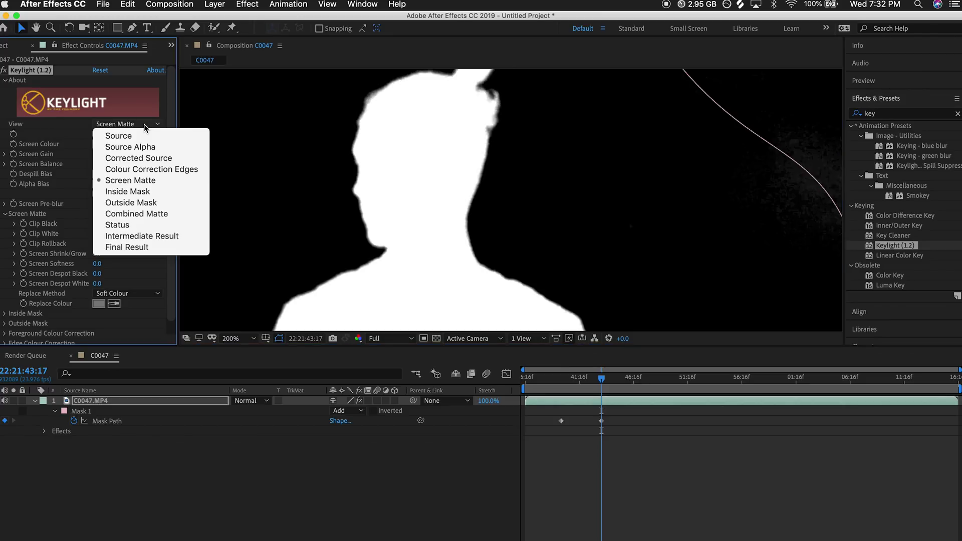
left_click(154, 235)
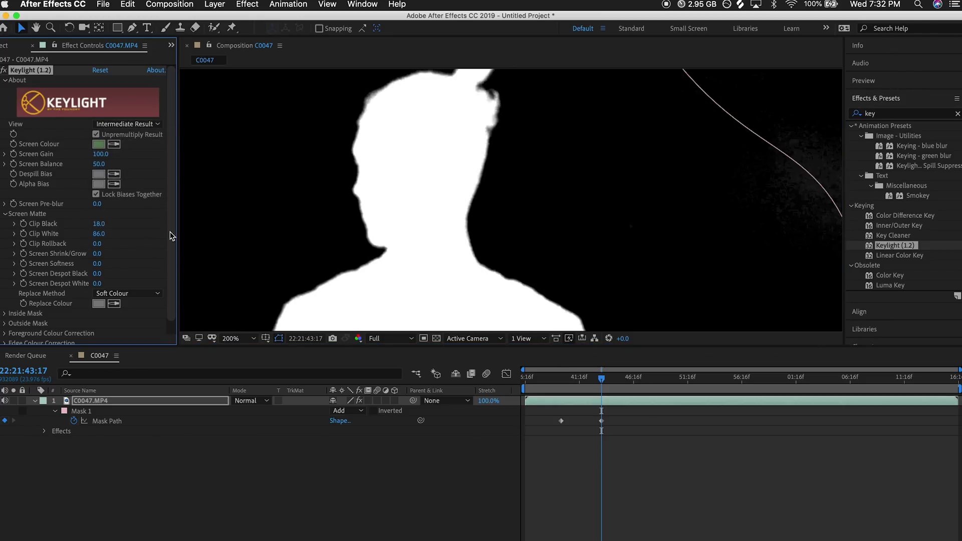
- Examine the keyed edges around the subject's head, neck and shoulders at up to 400% magnification
scroll(343, 232, "down", 1)
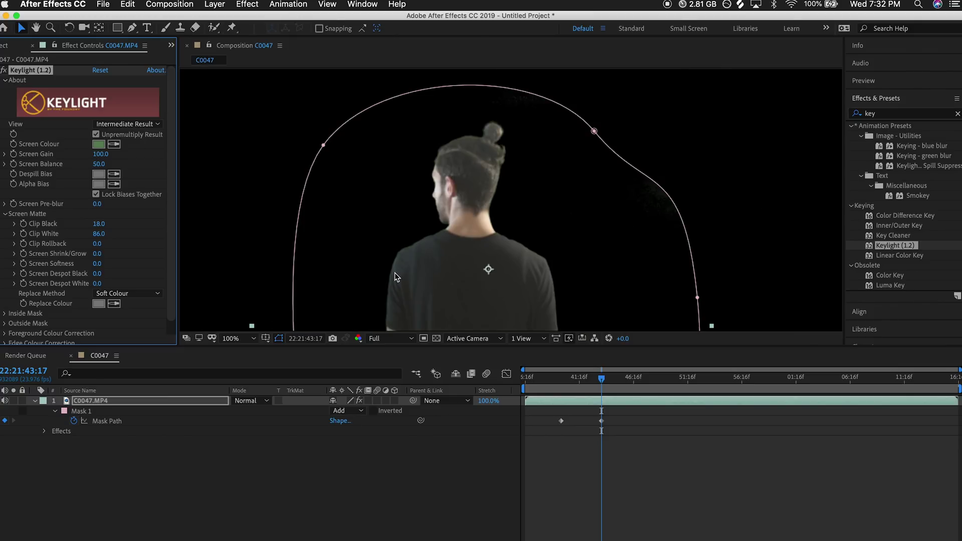
left_click_drag(393, 268, 437, 303)
key("period")
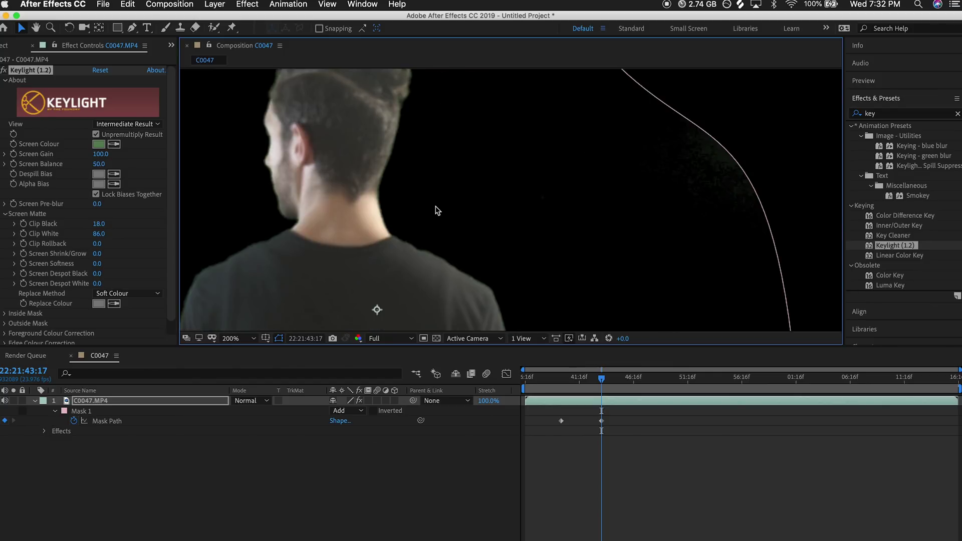
left_click_drag(415, 155, 526, 161)
key("v")
key("period")
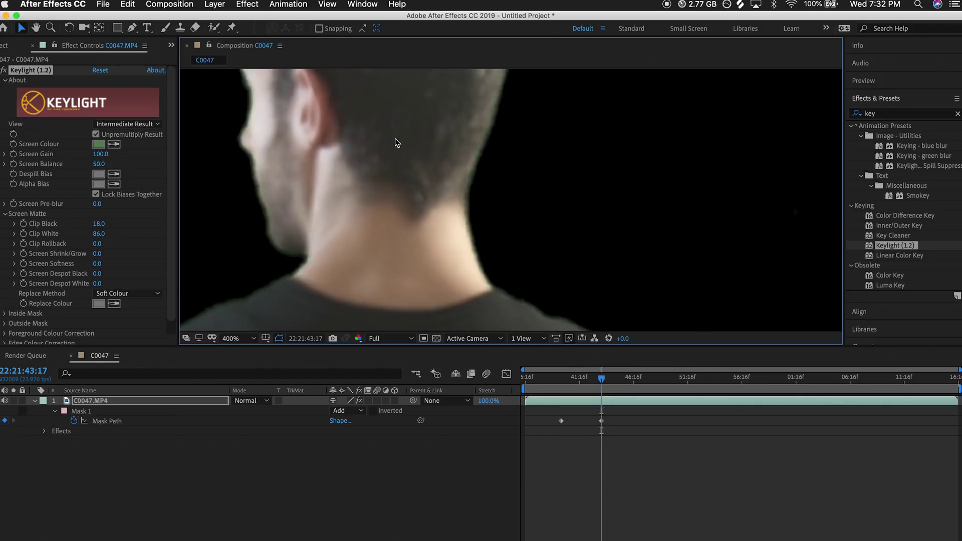
key("comma")
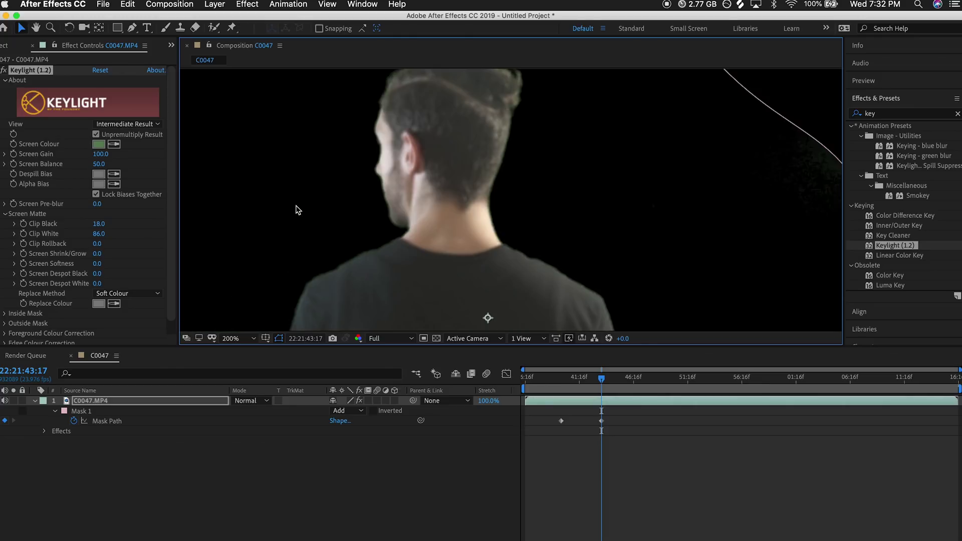
key("comma")
left_click_drag(463, 230, 470, 155)
left_click_drag(487, 110, 522, 189)
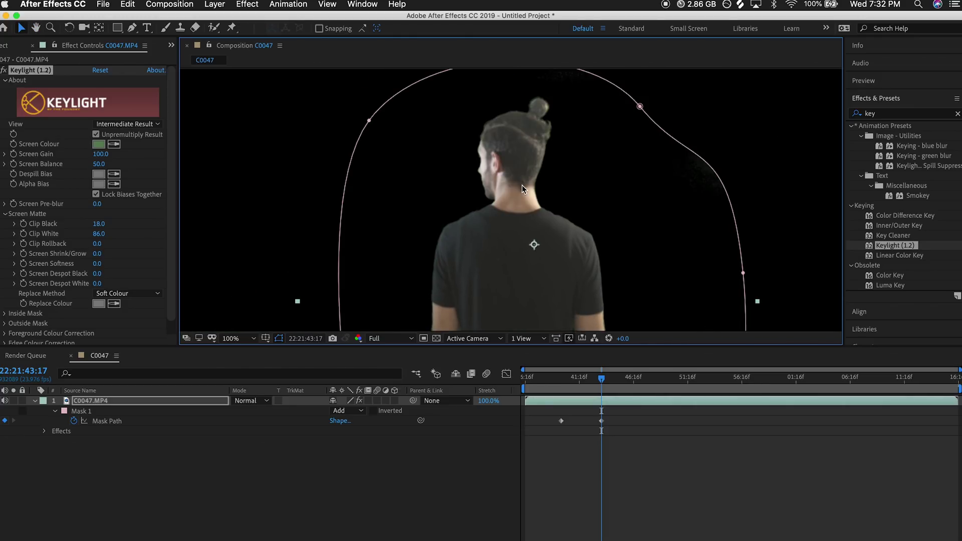
key("period")
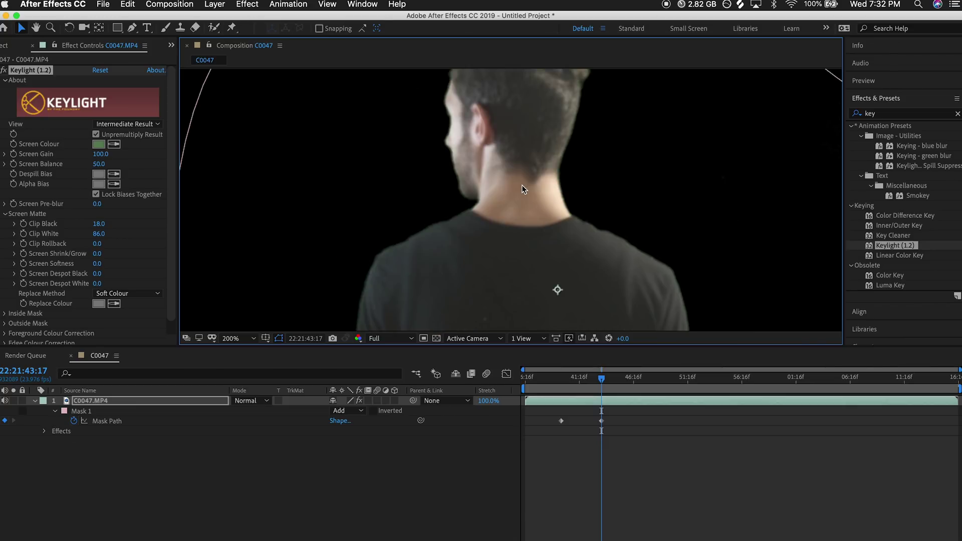
key("comma")
left_click_drag(530, 245, 473, 192)
left_click_drag(508, 150, 396, 245)
key("v")
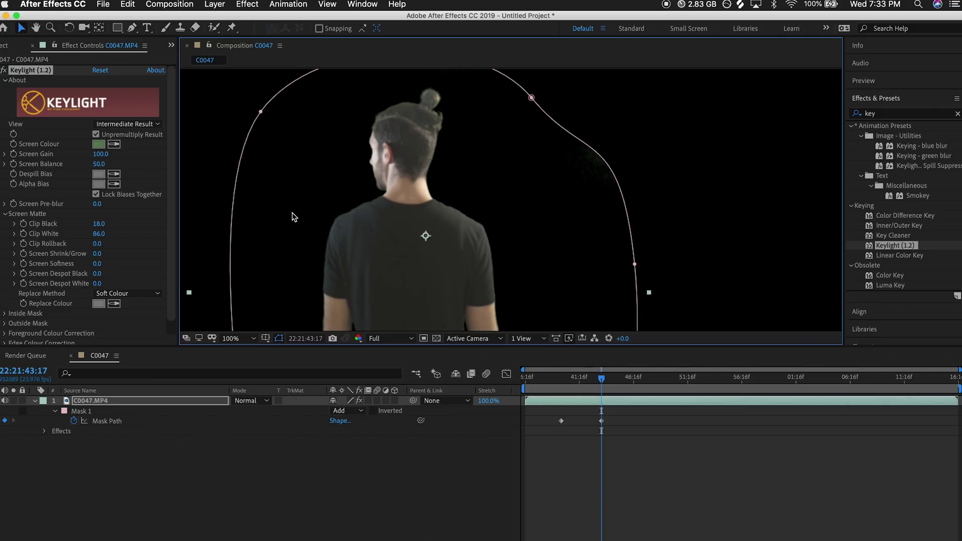
- Check the key on other frames of the clip, at 22:21:47:13, 22:21:45:09 and 22:21:41:21
key("Left")
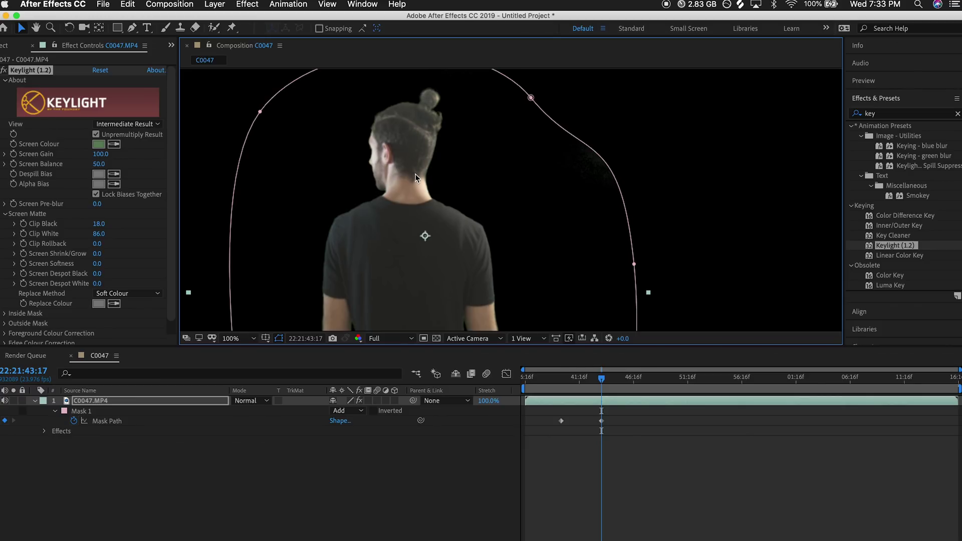
left_click(644, 384)
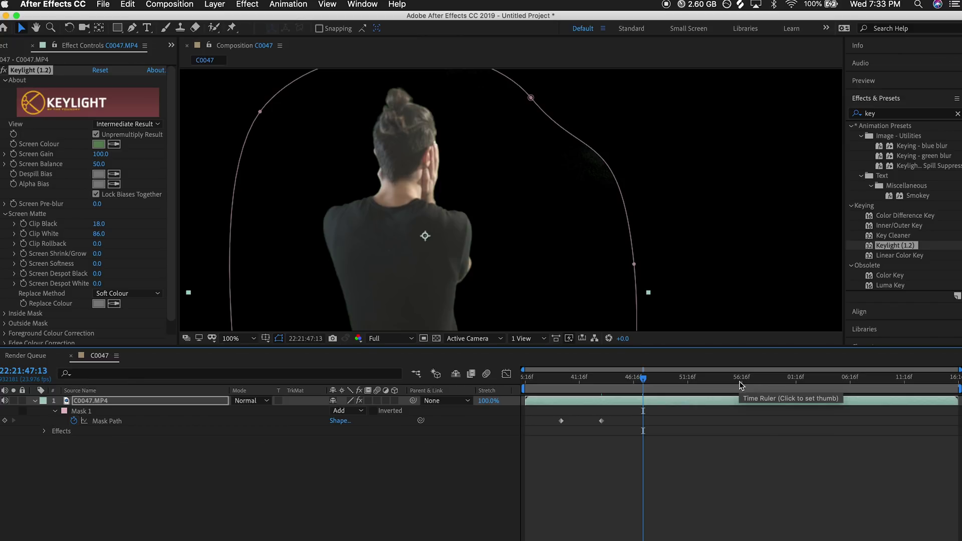
left_click(620, 378)
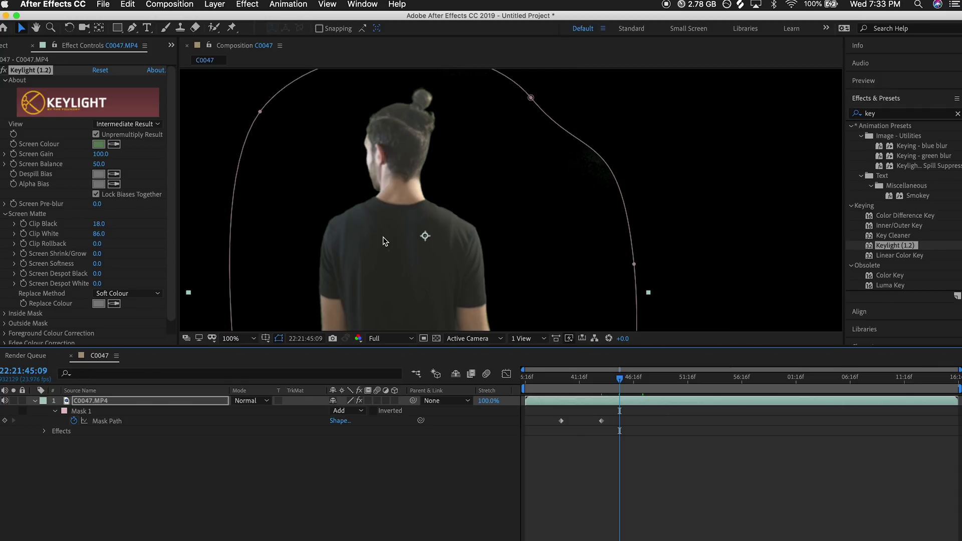
left_click(581, 381)
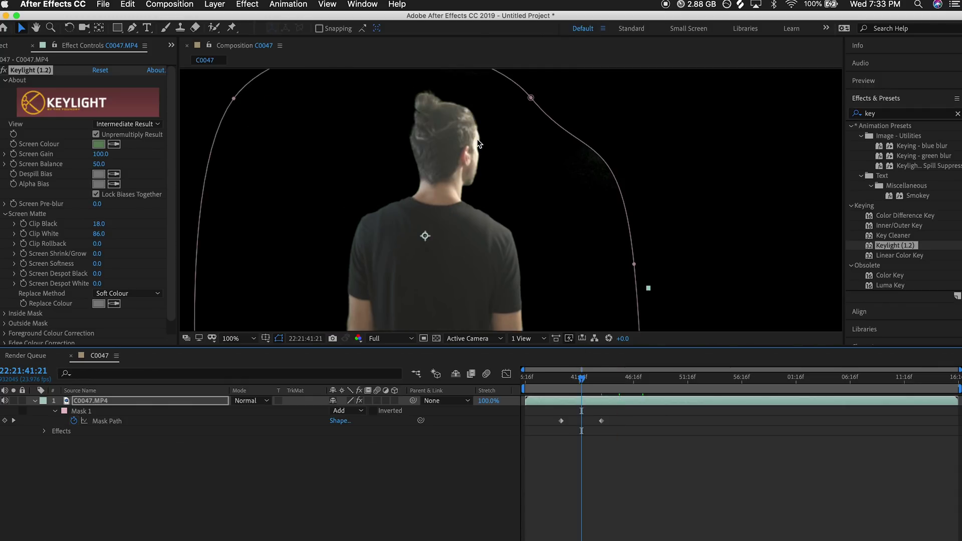
- Find the Key Cleaner effect and apply it to the C0047.MP4 layer
left_click_drag(429, 248, 332, 120)
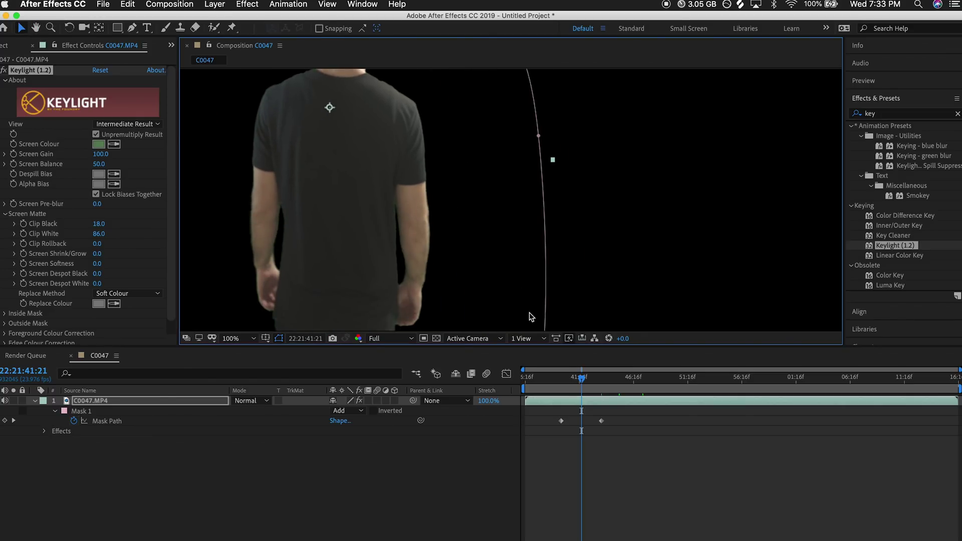
scroll(386, 241, "up", 1)
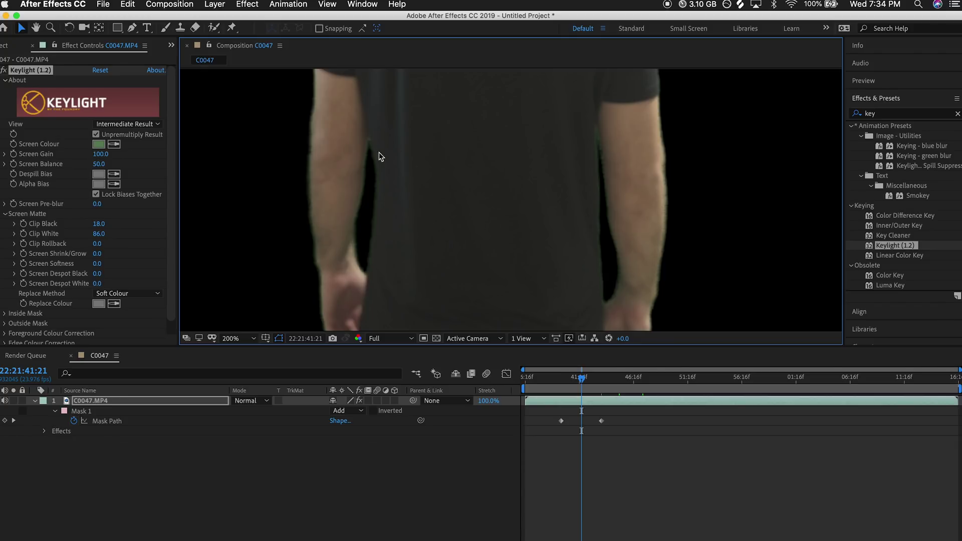
key("super+f")
type("cl")
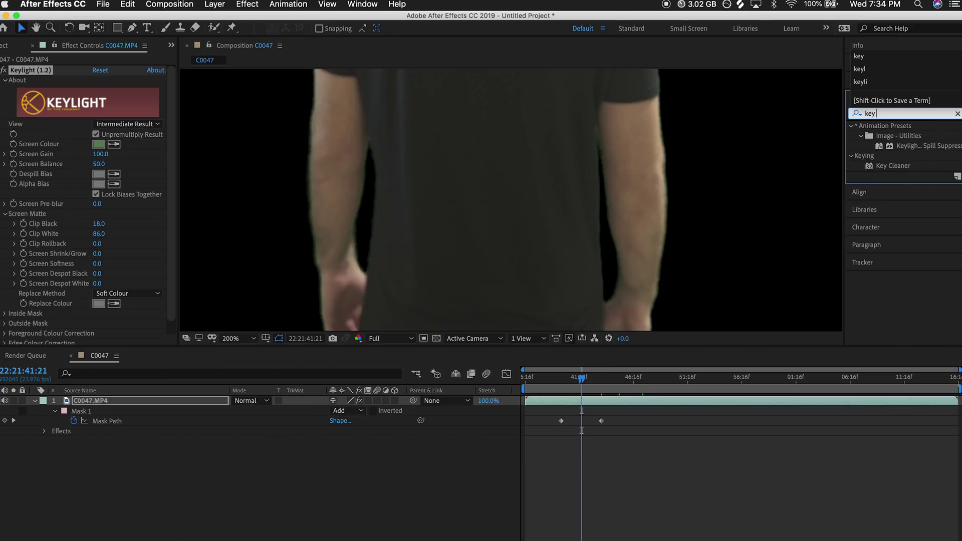
left_click_drag(892, 165, 636, 400)
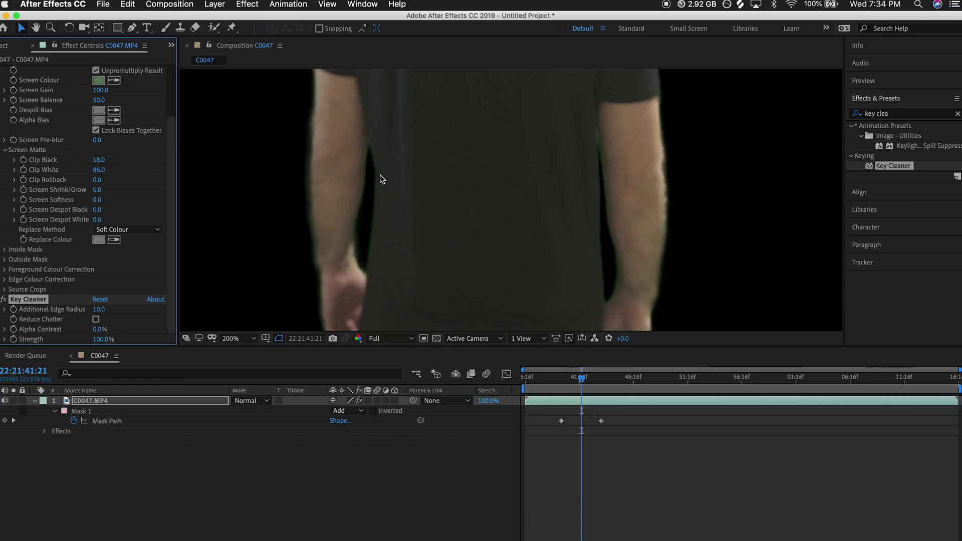
- Enable Reduce Chatter in Key Cleaner and set its Alpha Contrast to 15%, judging the edge along the subject's arm
key("period")
left_click_drag(272, 163, 525, 180)
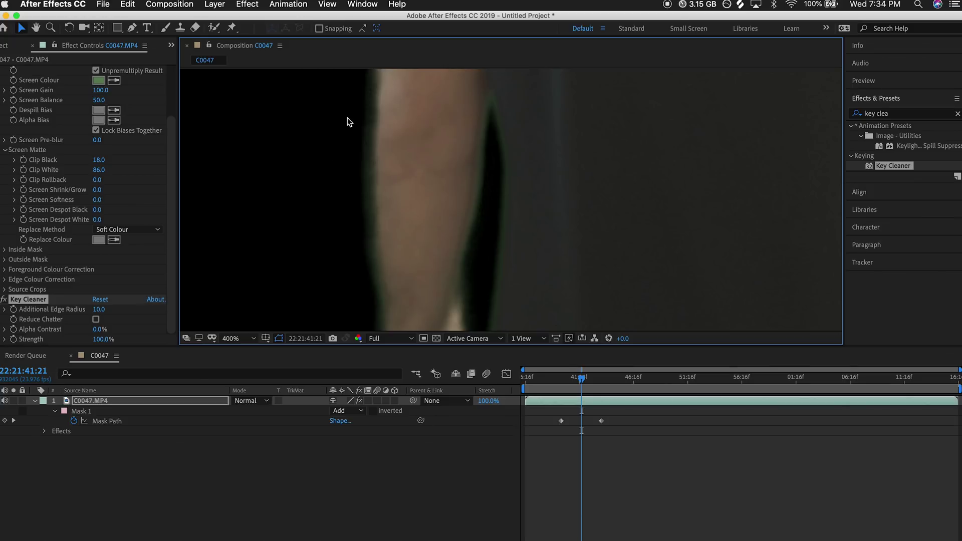
left_click(6, 303)
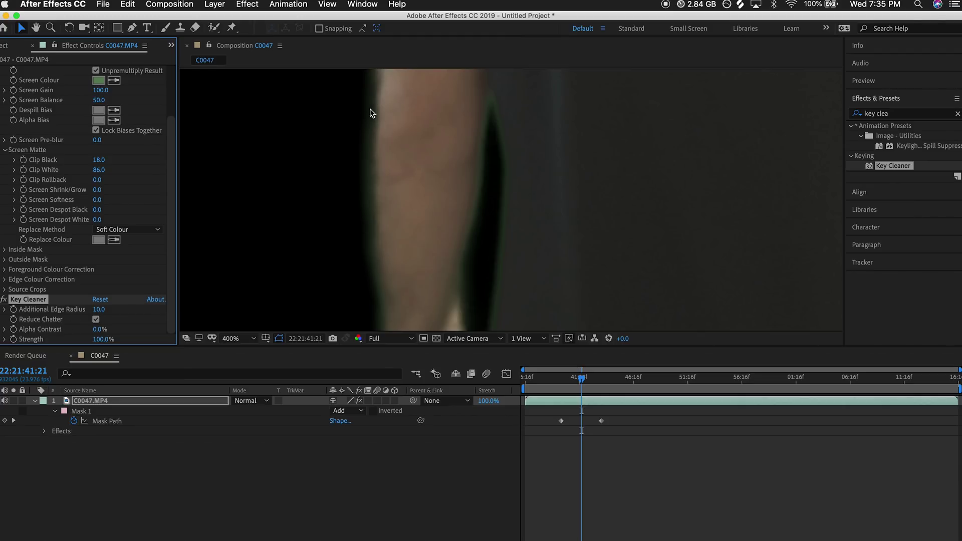
left_click_drag(99, 329, 125, 331)
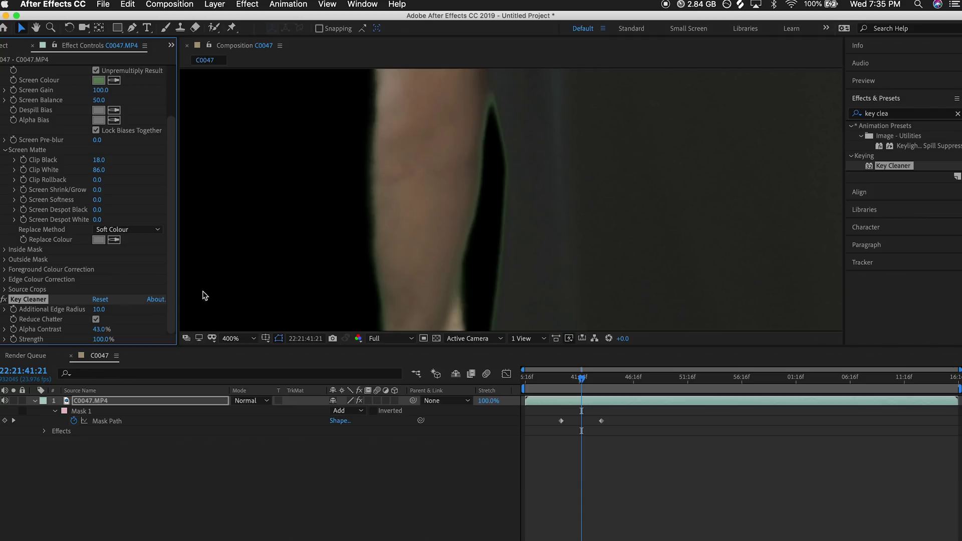
left_click(102, 329)
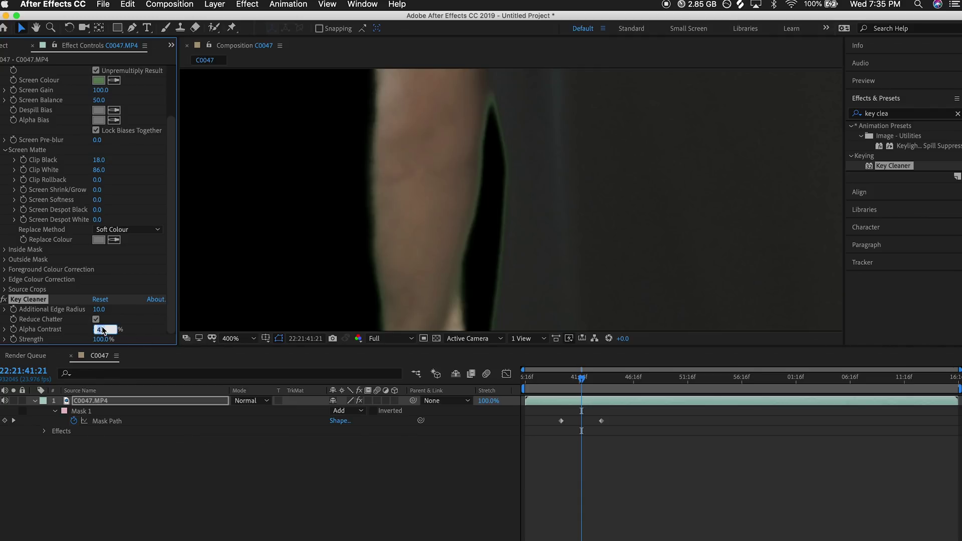
type("15")
key("Return")
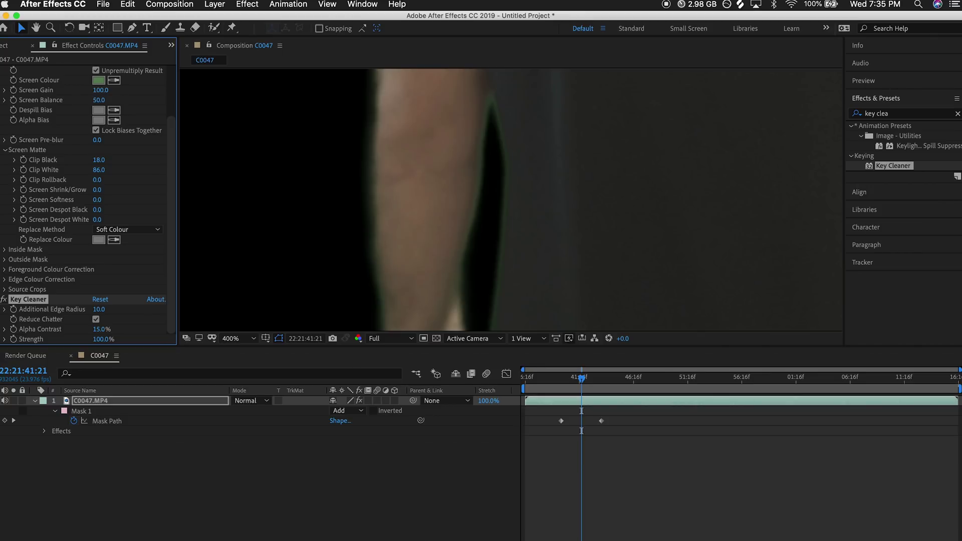
- Reduce the Key Cleaner Strength to 88%
left_click_drag(101, 340, 76, 339)
left_click_drag(101, 339, 118, 342)
key("slash")
left_click_drag(542, 142, 503, 141)
scroll(504, 145, "up", 2)
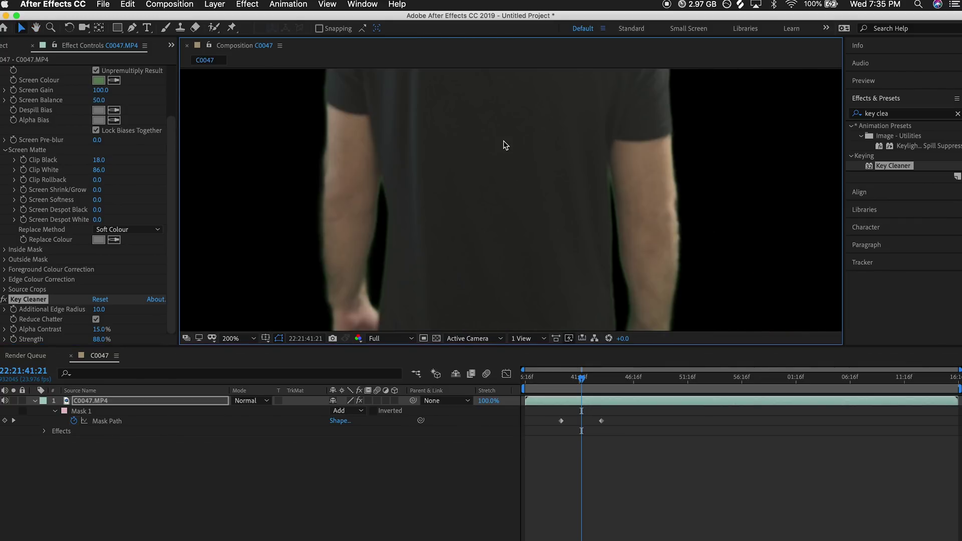
- Inspect the cleaned edges around the subject's shoulders and neck for remaining green fringing
key("h")
left_click_drag(500, 101, 544, 246)
scroll(490, 156, "up", 2)
left_click_drag(451, 145, 369, 172)
key("v")
key("h")
left_click_drag(391, 122, 532, 195)
left_click_drag(265, 188, 454, 182)
key("v")
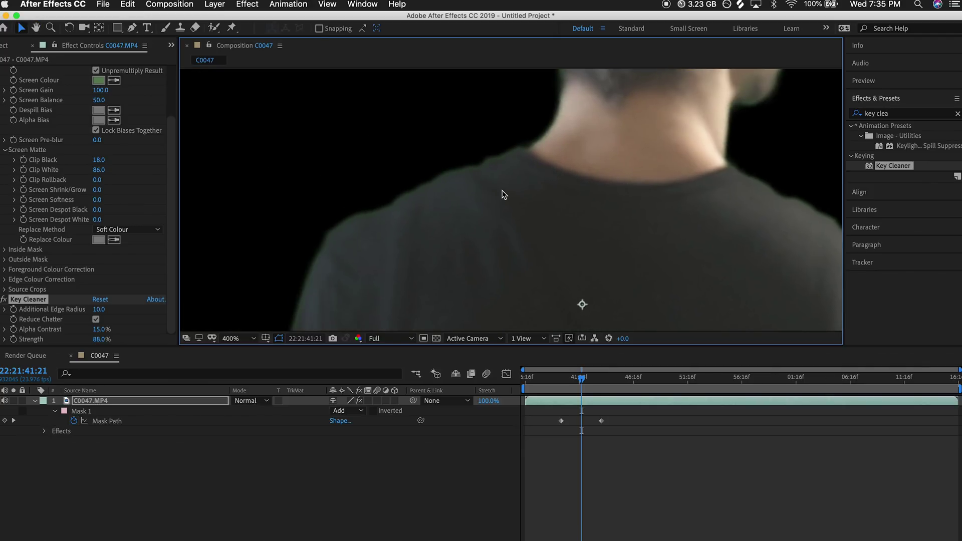
- Find the Advanced Spill Suppressor effect and apply it to the C0047.MP4 layer
scroll(502, 193, "down", 2)
left_click_drag(577, 208, 528, 266)
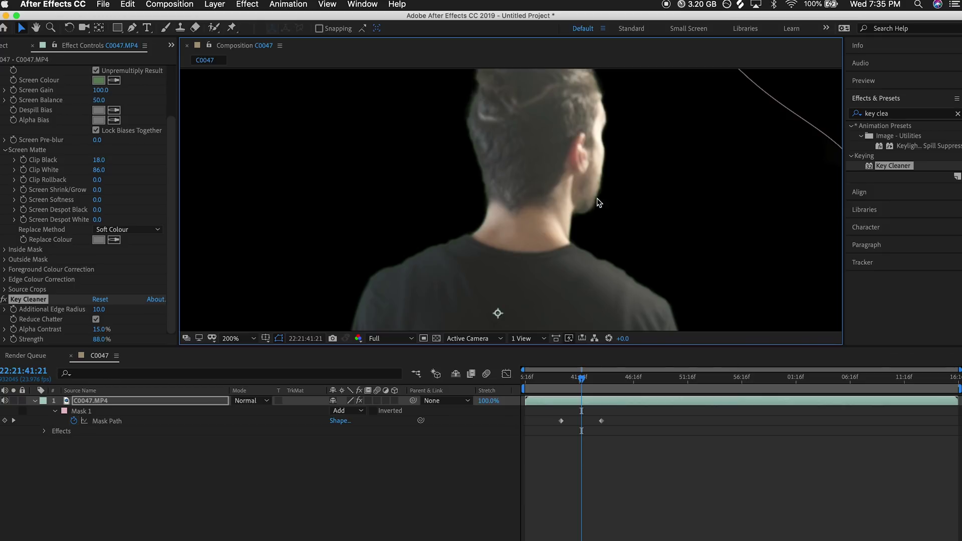
scroll(570, 257, "down", 2)
left_click_drag(549, 254, 504, 165)
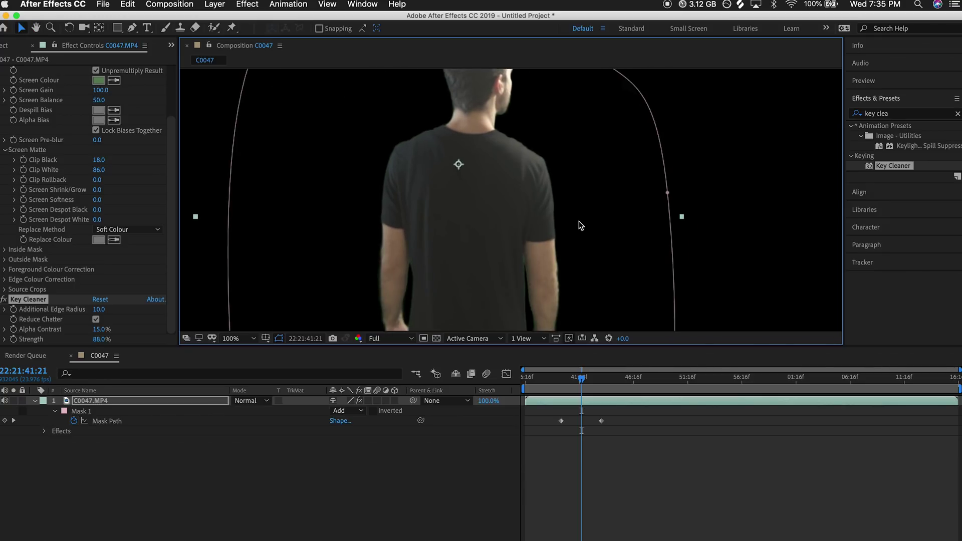
triple_click(873, 113)
key("BackSpace")
type("ad")
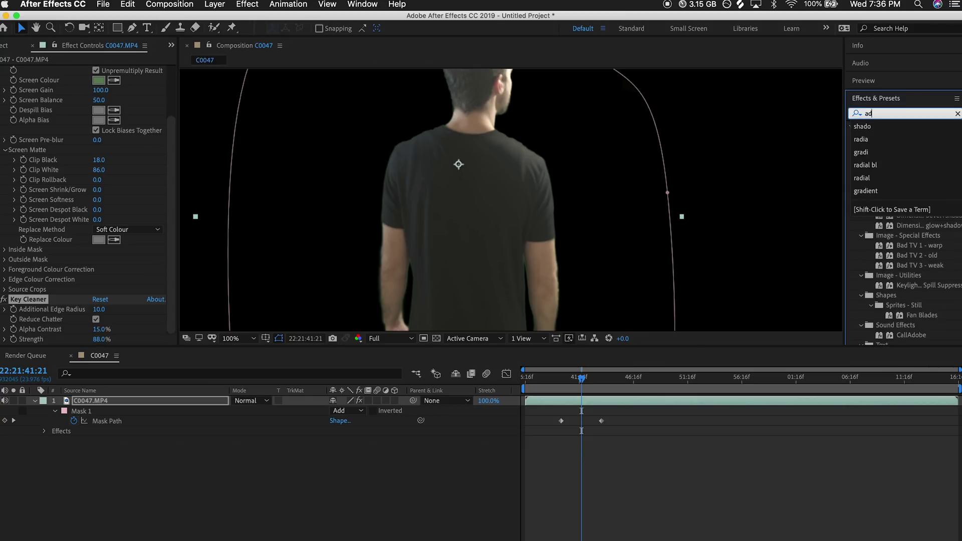
type("vanced")
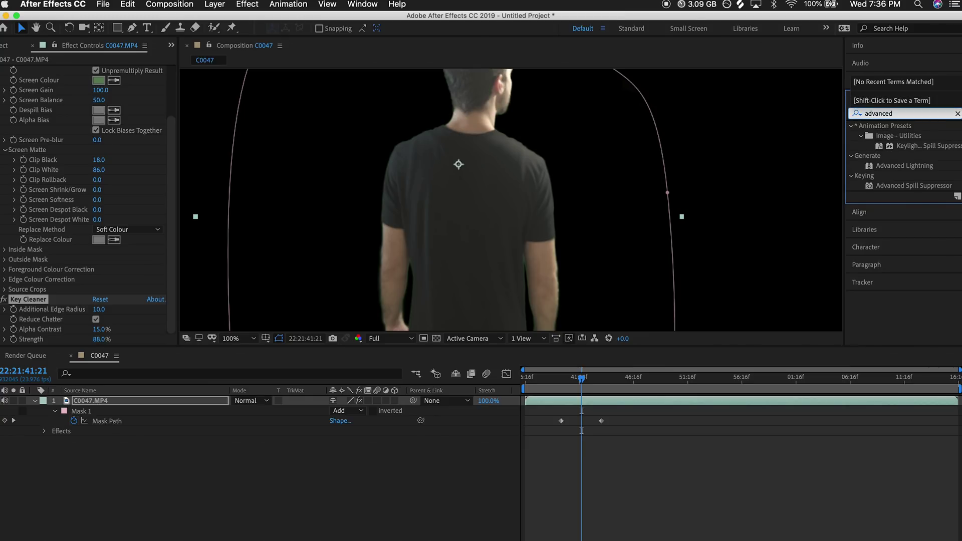
type(" s")
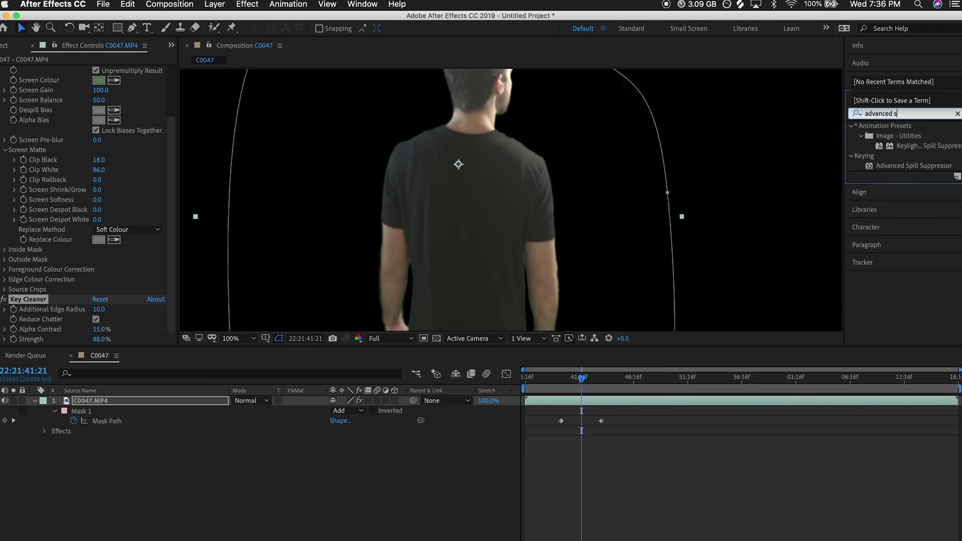
double_click(918, 167)
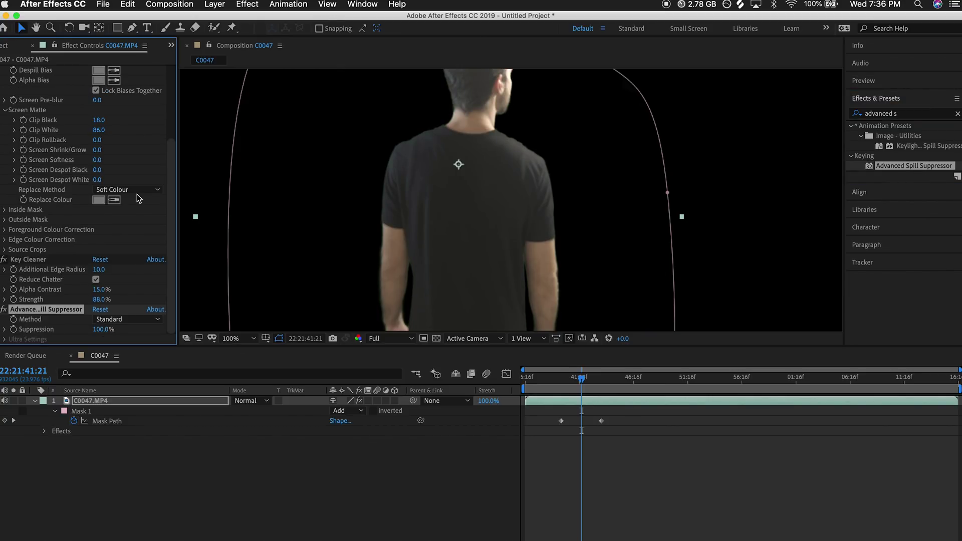
- Compare the edges along the subject's sleeve and forearm with Advanced Spill Suppressor turned off and back on
key("period")
left_click_drag(414, 172, 584, 189)
key("period")
left_click_drag(509, 229, 509, 131)
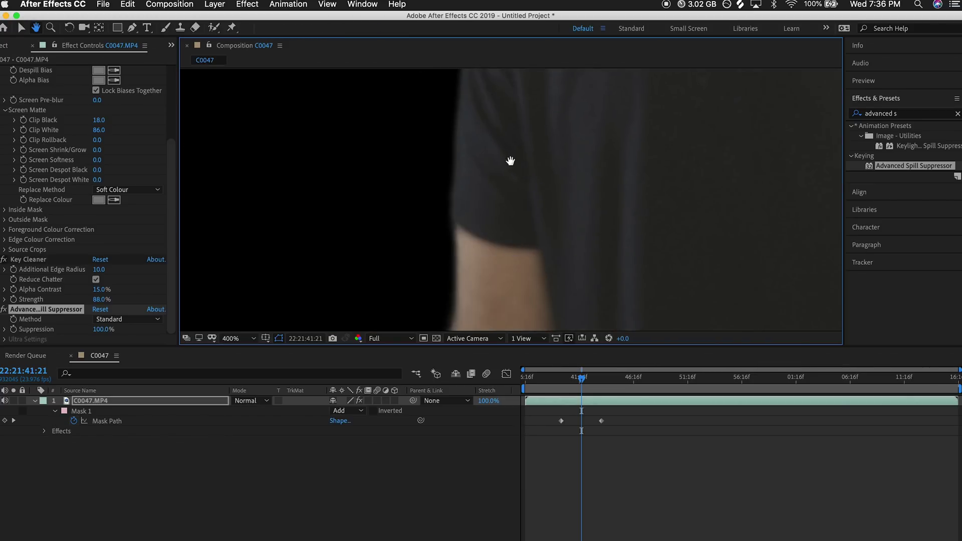
left_click_drag(509, 211, 511, 120)
left_click_drag(466, 200, 524, 112)
key("v")
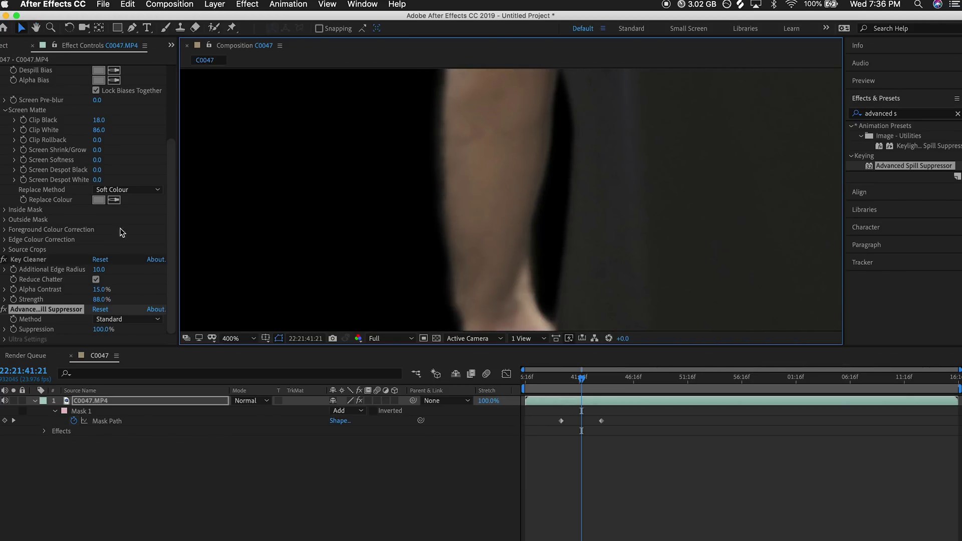
left_click(5, 309)
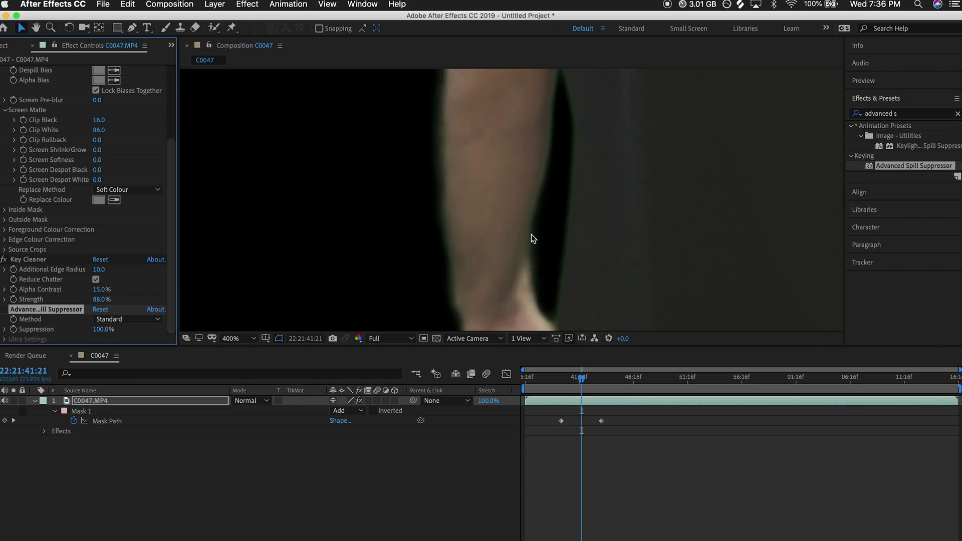
left_click(3, 309)
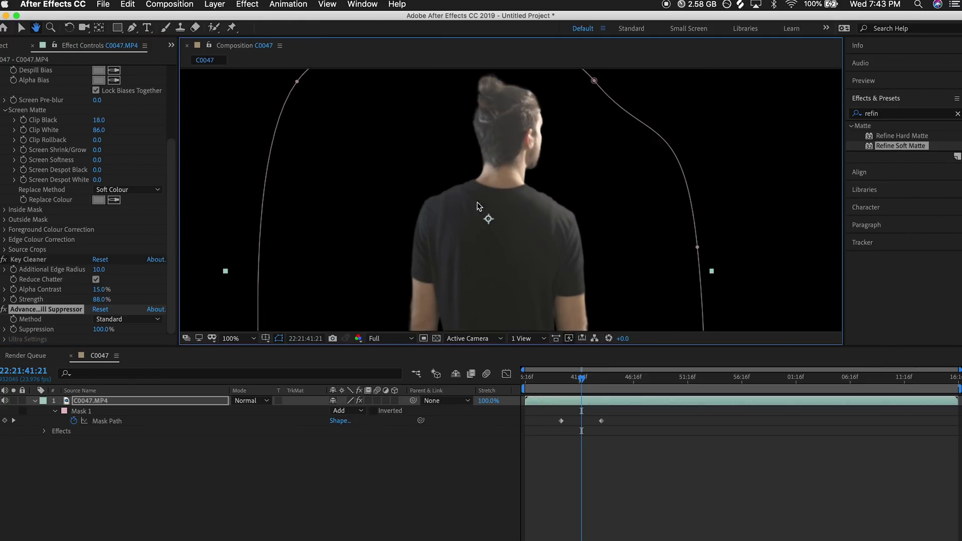
- Display the transparency grid behind the keyed subject and check the edges around the torso and arms
key("v")
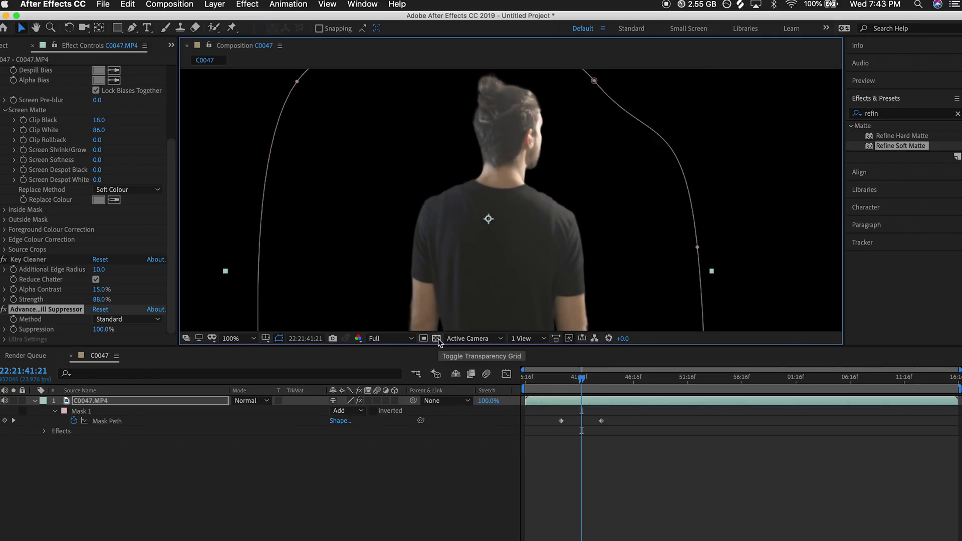
left_click(436, 339)
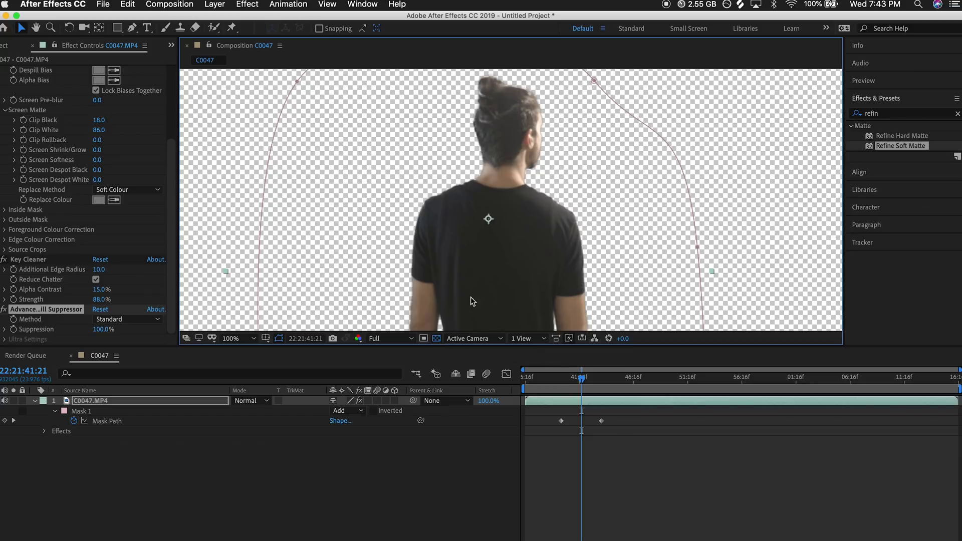
key("h")
left_click_drag(515, 234, 486, 139)
left_click_drag(444, 236, 549, 222)
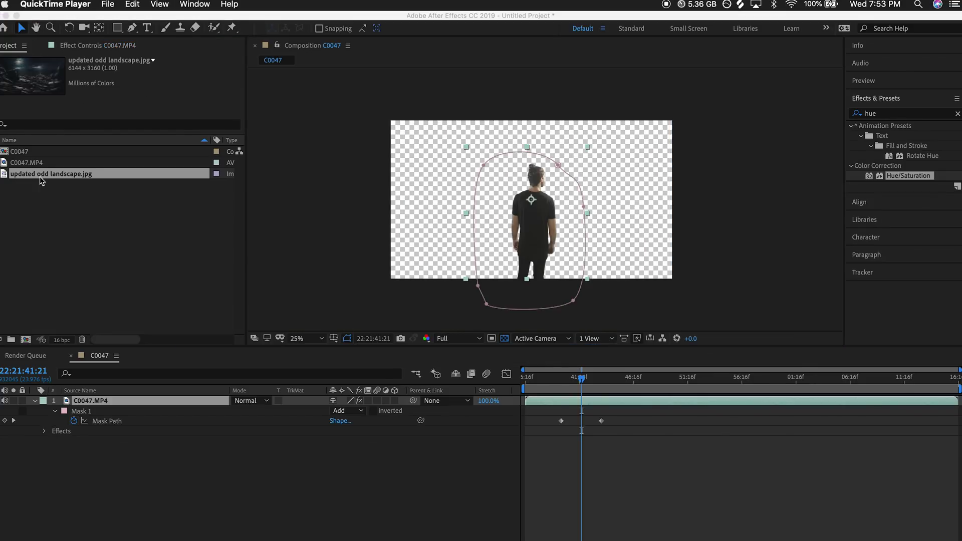
- Add updated odd landscape.jpg to the C0047 composition as a background beneath the C0047.MP4 layer
left_click(40, 176)
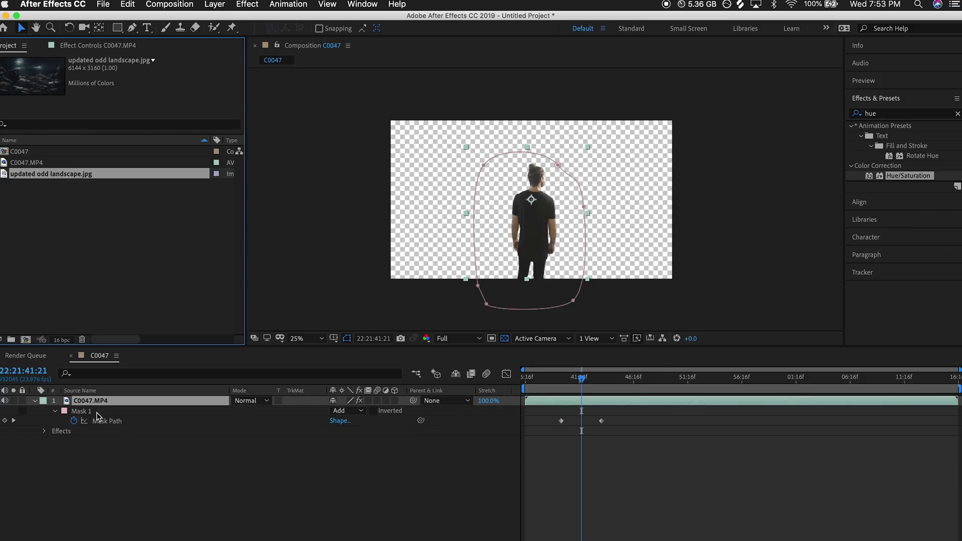
left_click(111, 405)
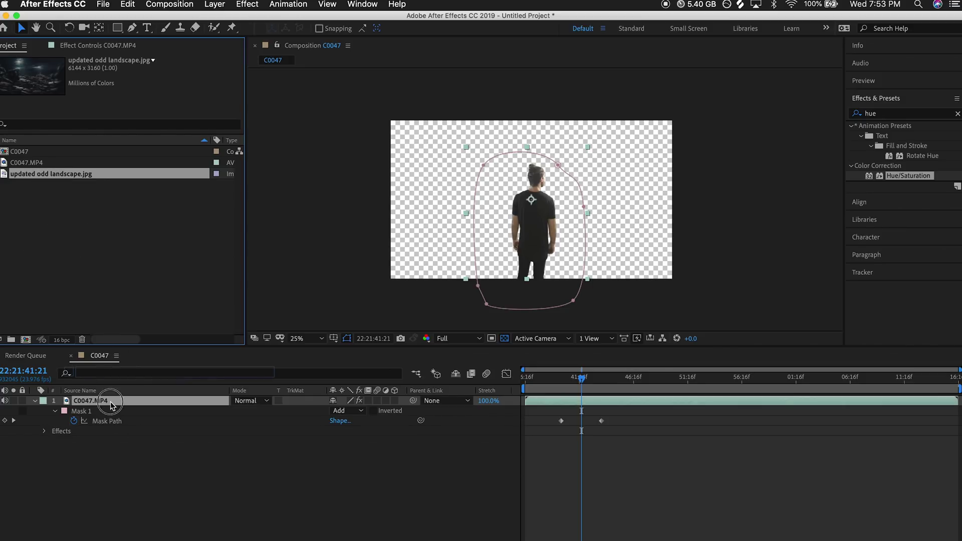
left_click_drag(111, 405, 123, 457)
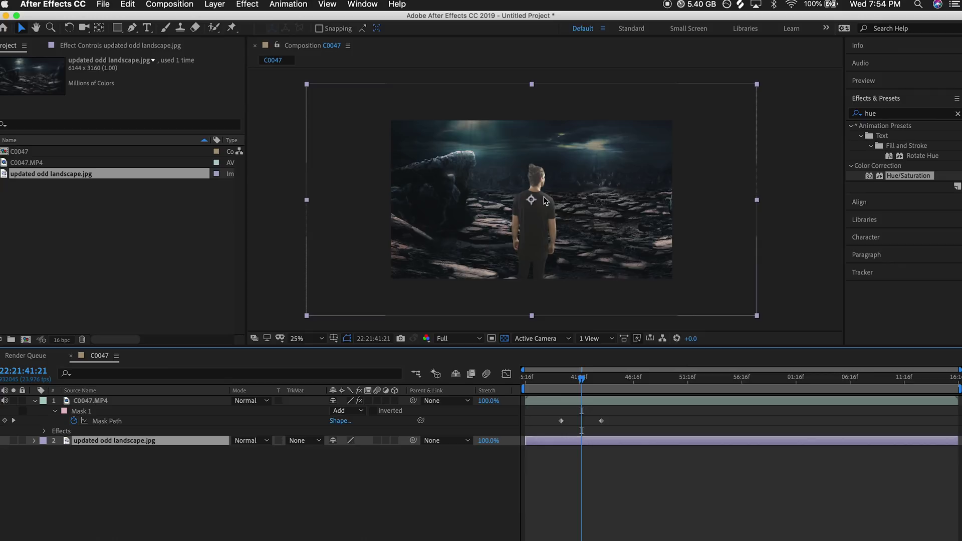
- Scale the updated odd landscape.jpg layer to 71% so more of the landscape fits the frame
scroll(545, 201, "up", 4)
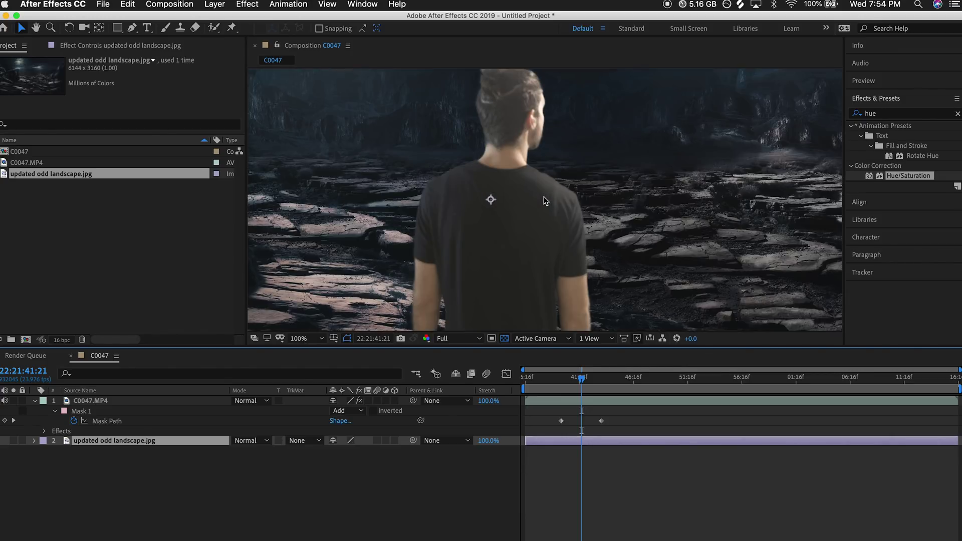
scroll(545, 200, "down", 4)
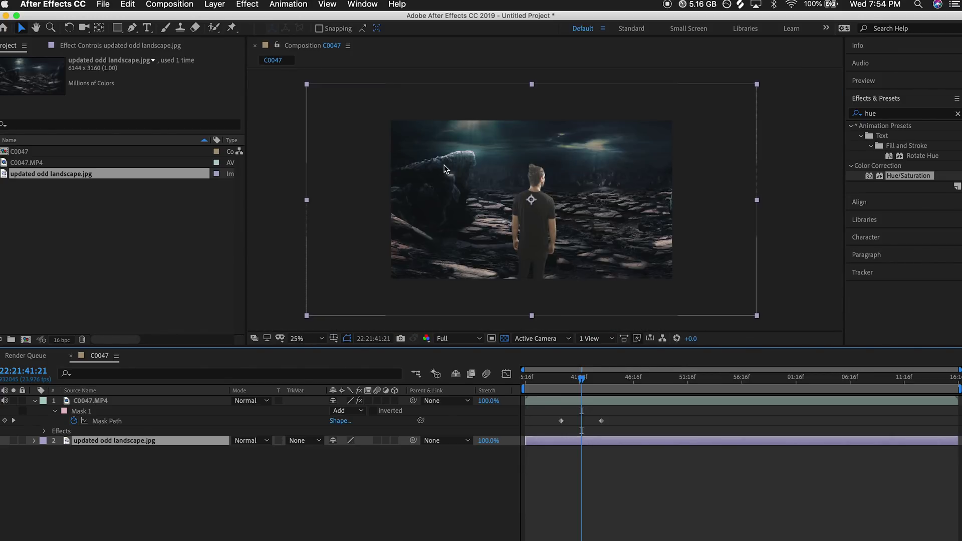
key("s")
left_click_drag(371, 450, 353, 450)
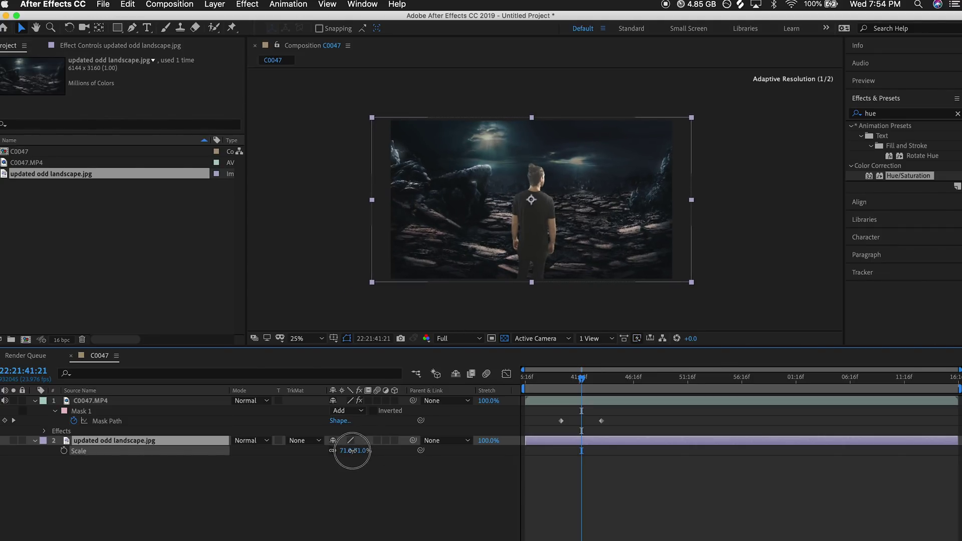
key("Return")
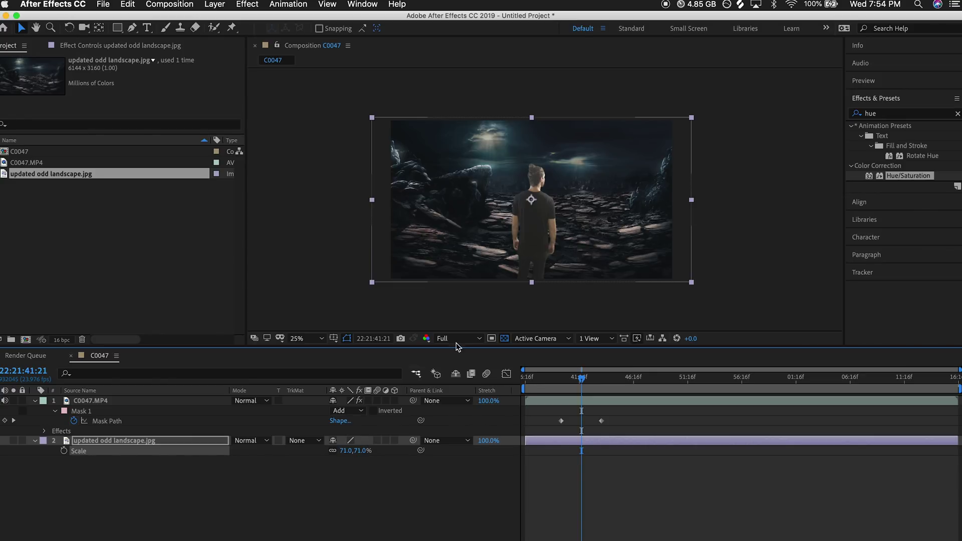
- Examine how the subject's brightness and colour compare with the rocks, shadows and sky of the landscape
key("period")
key("h")
left_click_drag(425, 176, 594, 111)
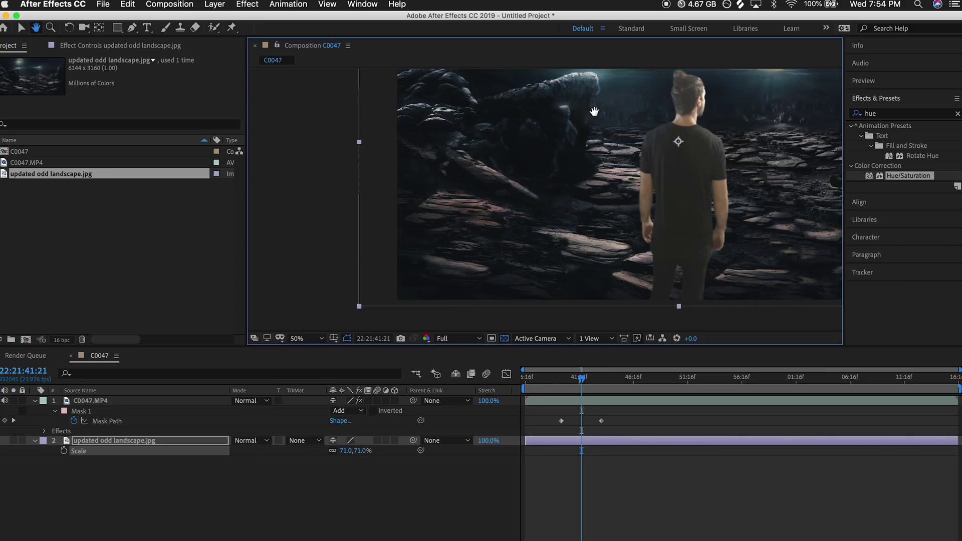
left_click_drag(517, 189, 490, 218)
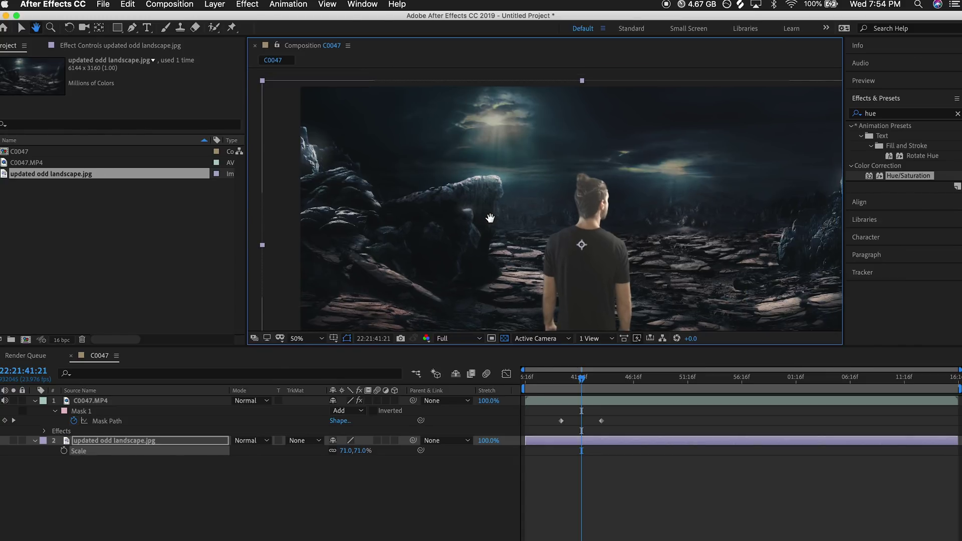
left_click_drag(581, 237, 483, 191)
key("v")
key("comma")
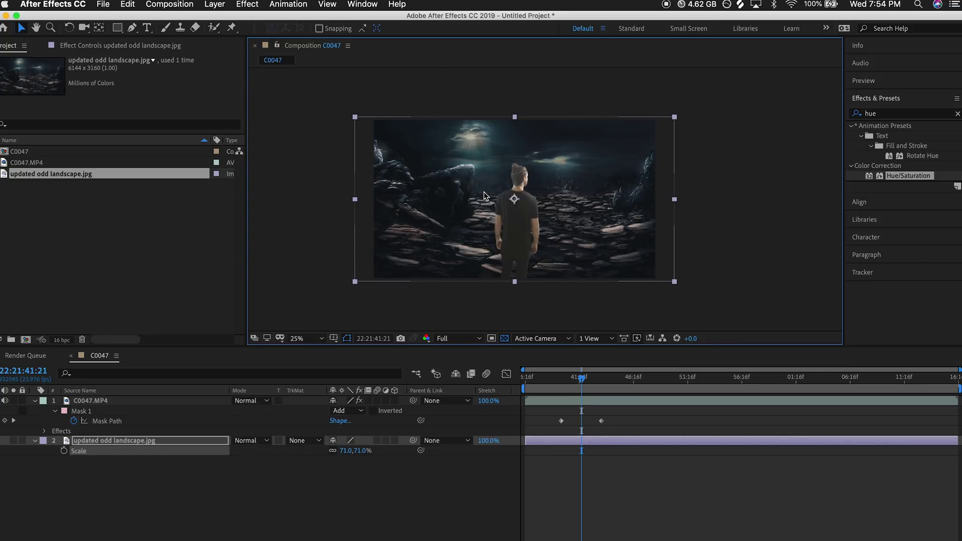
key("period")
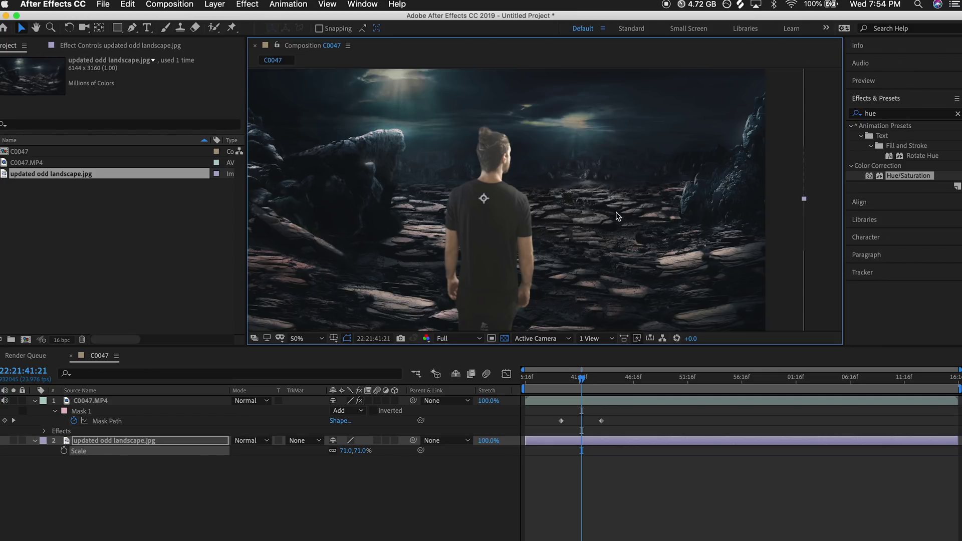
- Apply the Curves effect to the C0047.MP4 layer and pull its RGB curve down at two points to darken the subject
left_click(885, 113)
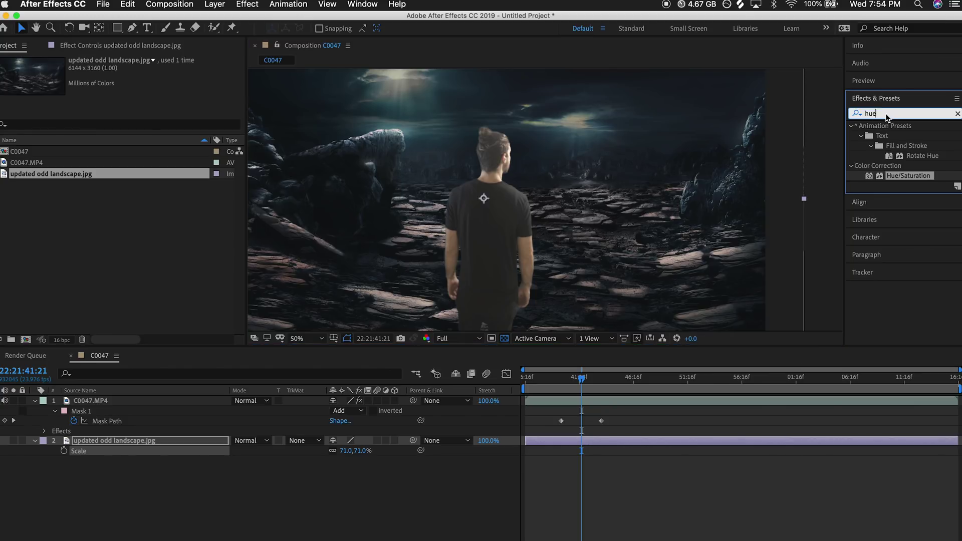
type("curves")
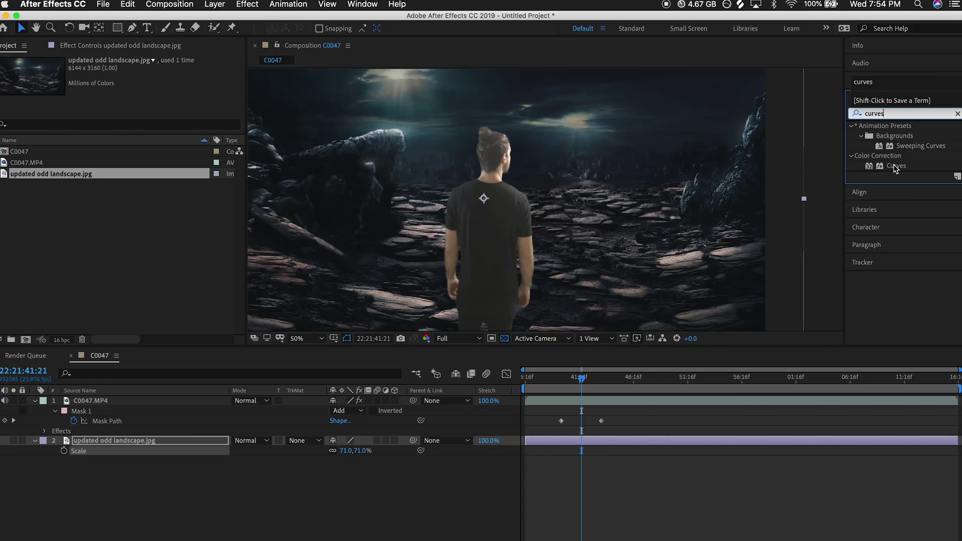
double_click(894, 165)
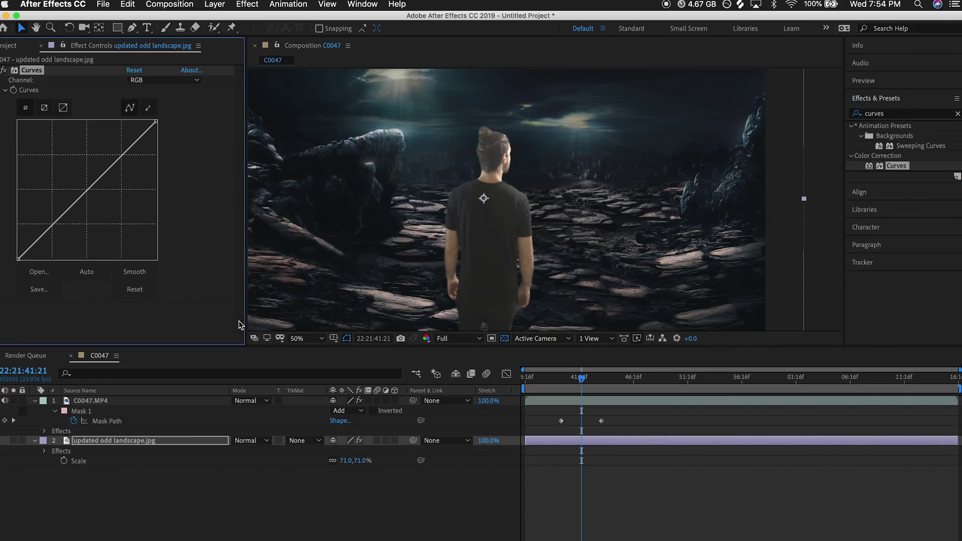
key("super+Up")
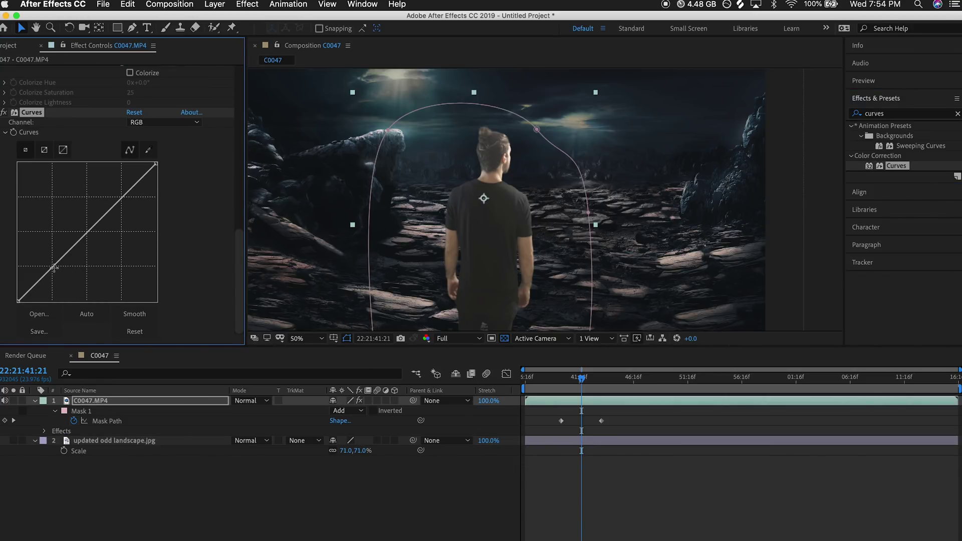
left_click_drag(54, 267, 60, 279)
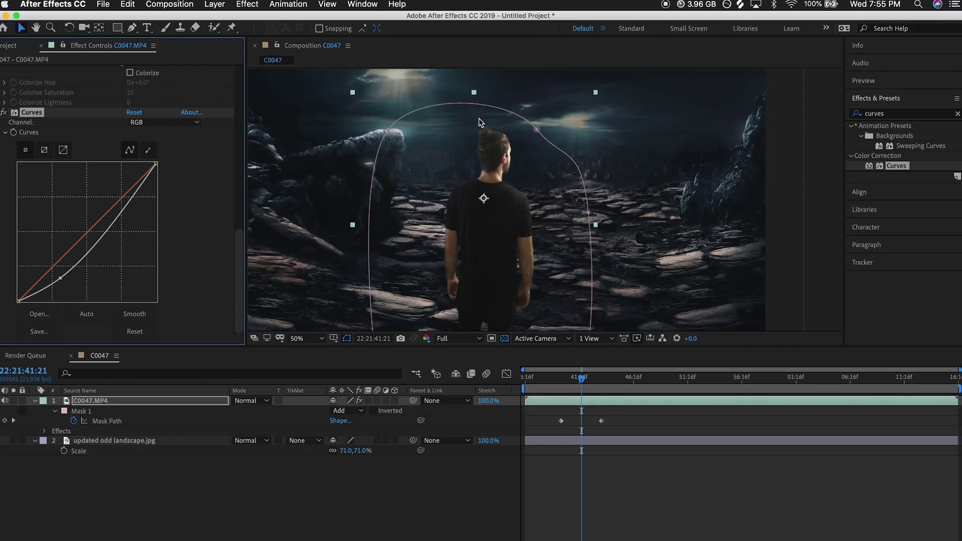
left_click_drag(122, 209, 124, 219)
- Use the Info colour readout to compare the subject's shirt with the background shadows and fine-tune both RGB curve points
left_click(862, 48)
left_click(876, 98)
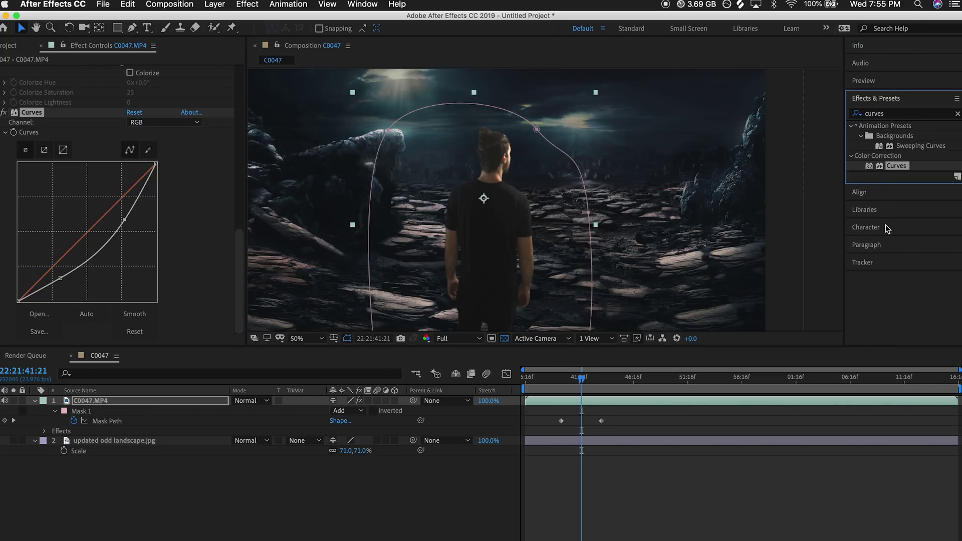
left_click(861, 49)
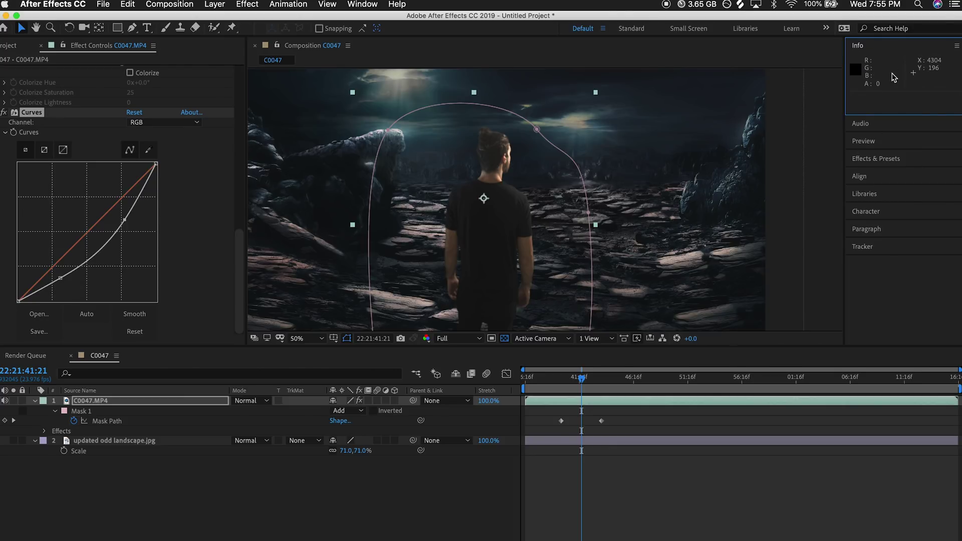
left_click(490, 228)
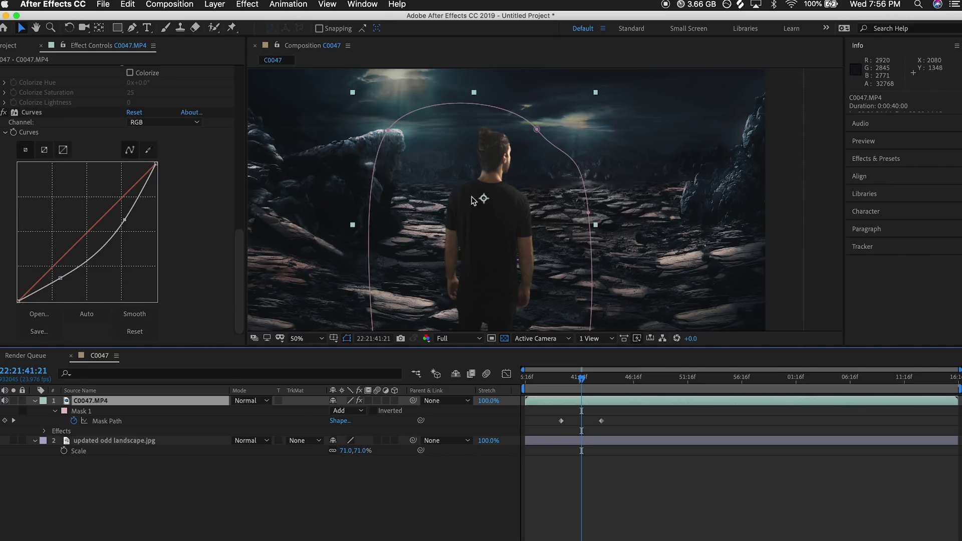
left_click_drag(61, 278, 60, 282)
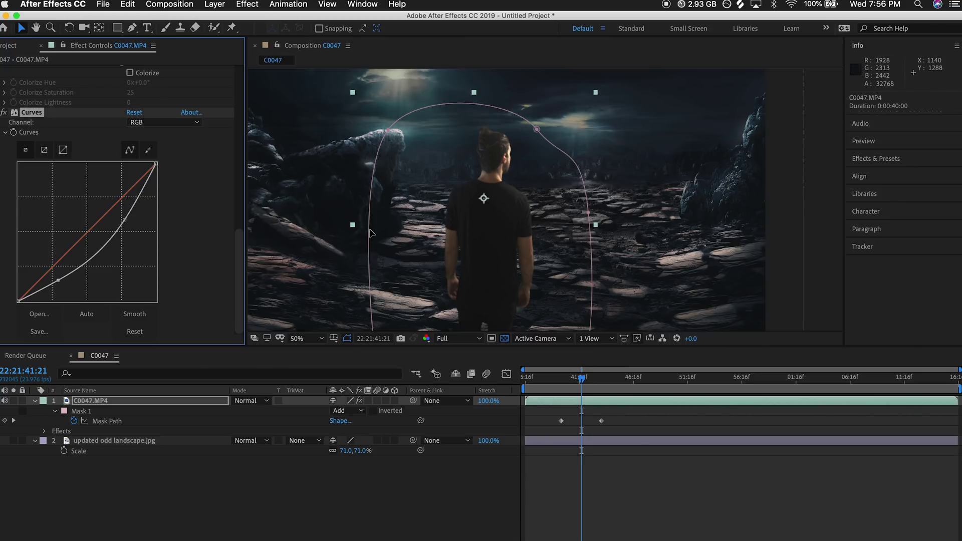
left_click_drag(125, 220, 122, 217)
- Switch Curves to the Red channel and pull its lower midtones down slightly to reduce red in the subject
left_click(148, 121)
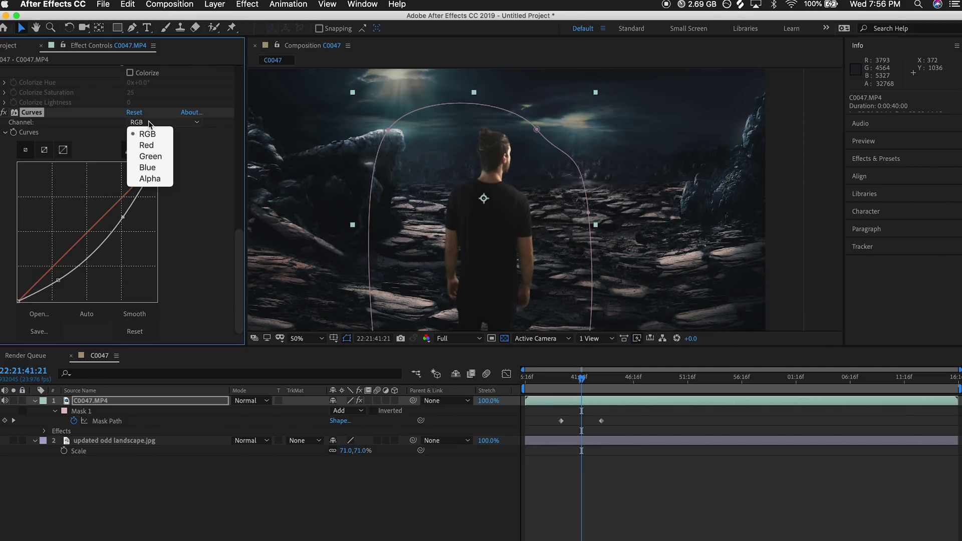
left_click(146, 144)
left_click_drag(67, 250, 72, 255)
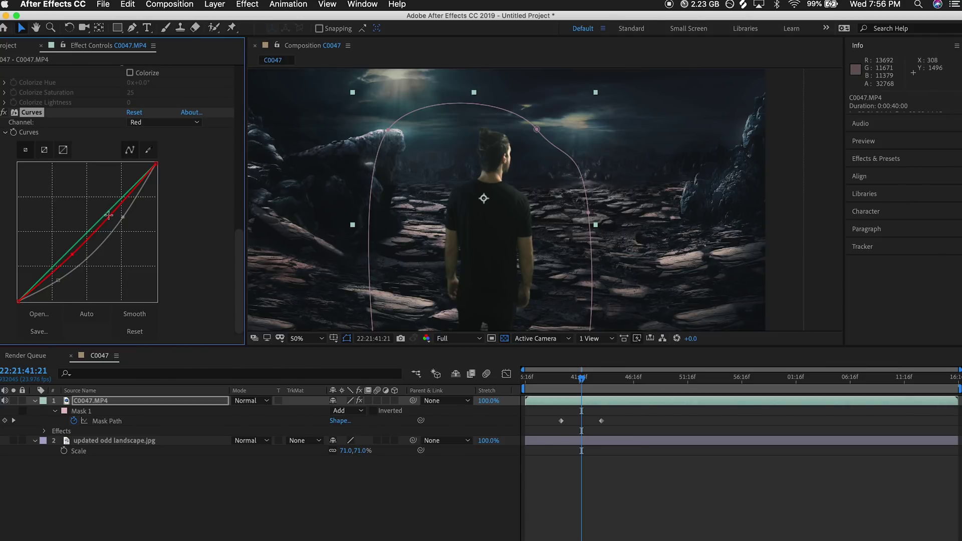
- Fine-tune the Red curve's upper midtones, and lower the Green channel's curve slightly at two points
left_click_drag(109, 216, 102, 212)
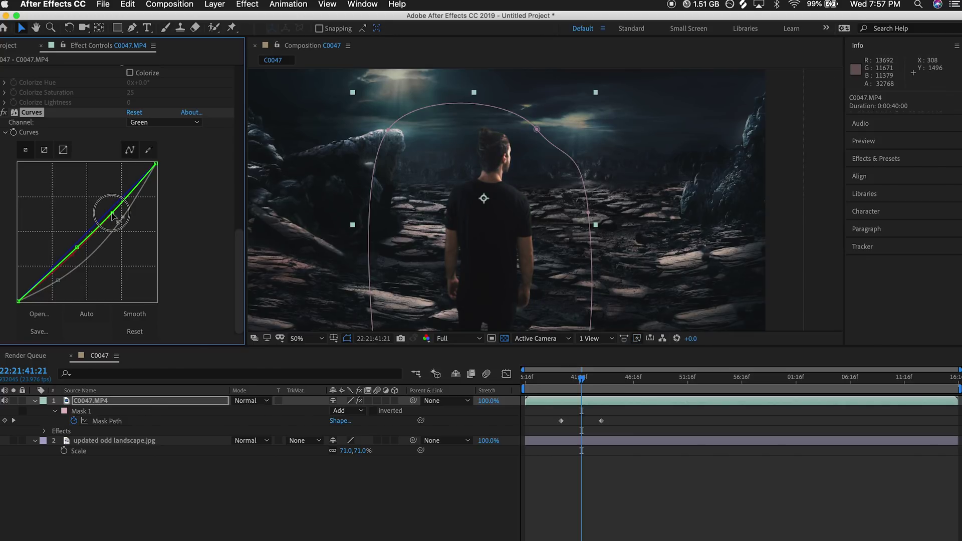
left_click_drag(112, 217, 111, 216)
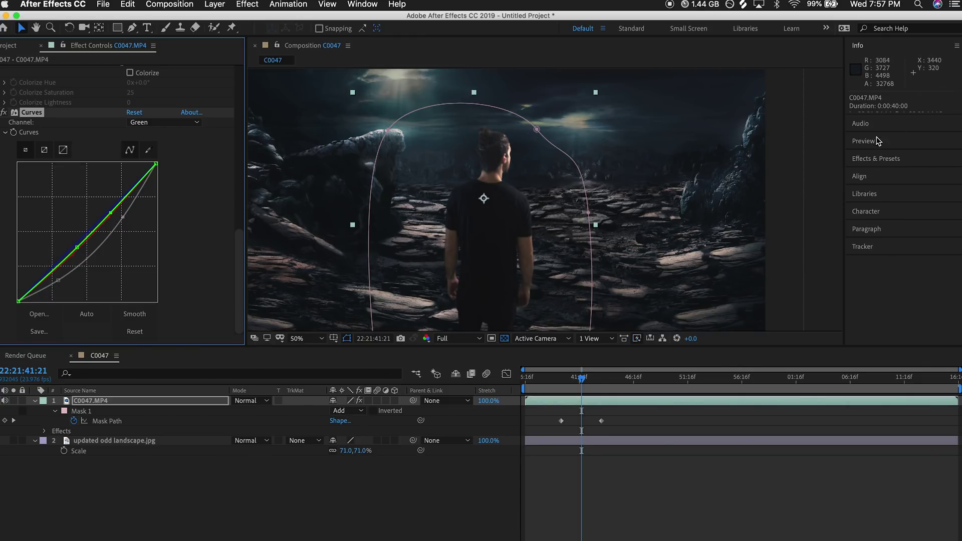
- Find the Tint effect and apply it to the C0047.MP4 layer
left_click(868, 158)
left_click(882, 114)
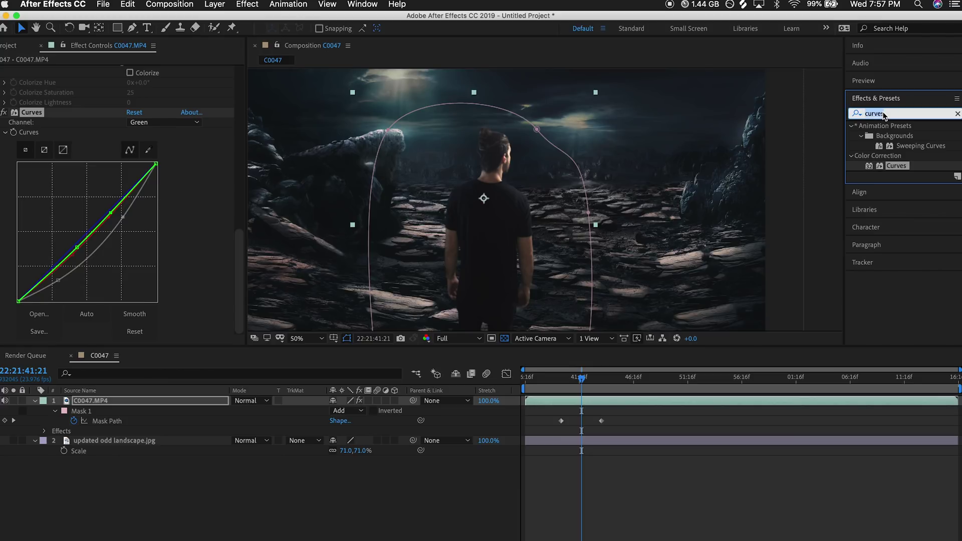
type("tint")
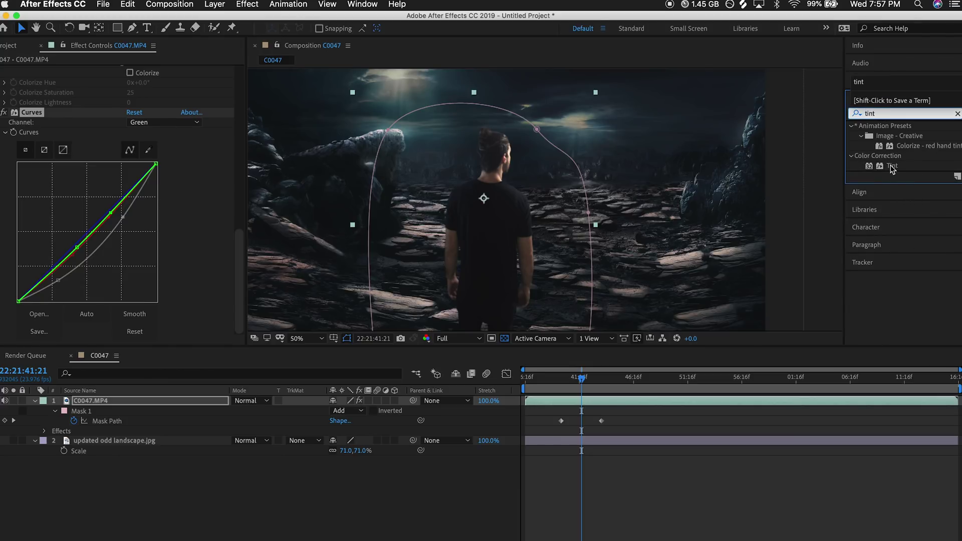
double_click(892, 166)
- Sample Tint's white colour from the bright sky and its black colour from the dark rocks, and set Amount to Tint to 23%
left_click(149, 321)
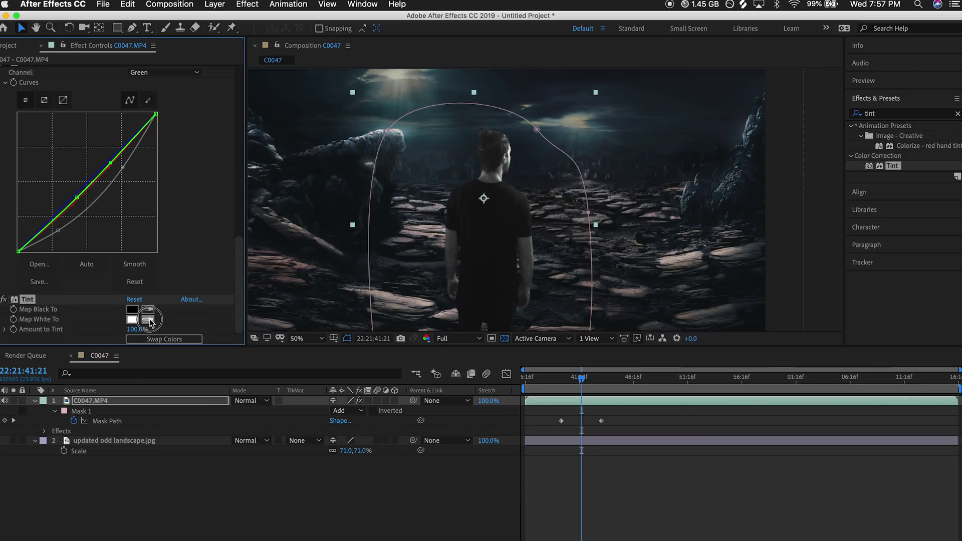
left_click(382, 87)
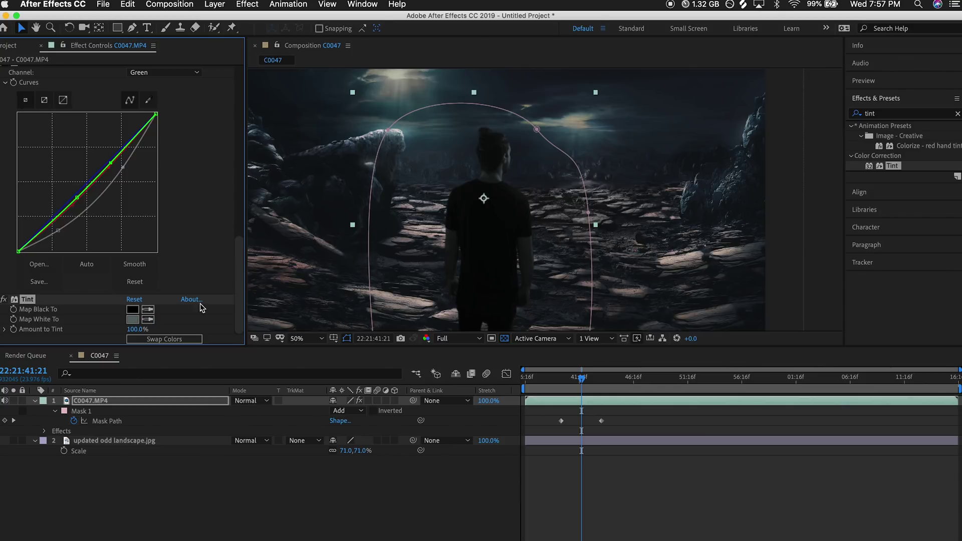
left_click(147, 309)
left_click(335, 211)
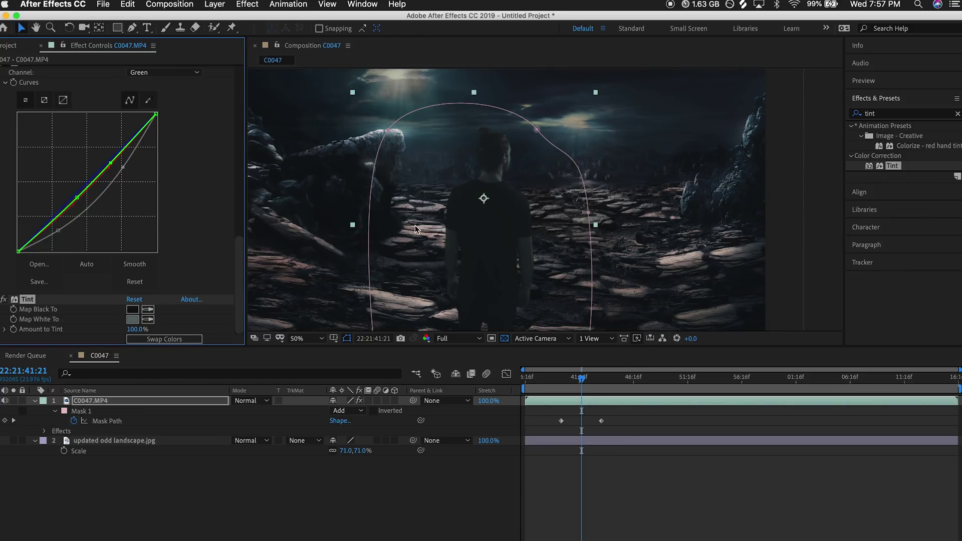
left_click_drag(136, 329, 96, 330)
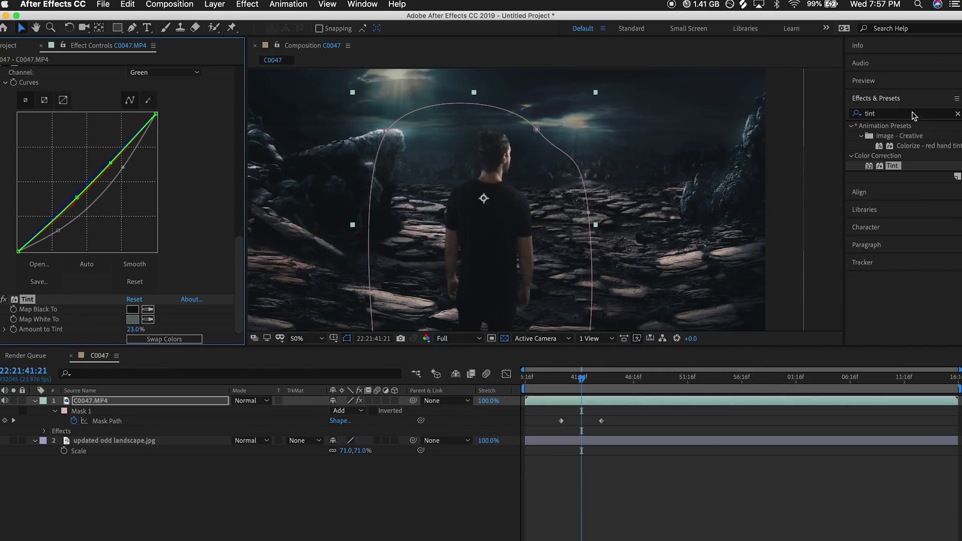
- Add a second Tint with white sampled from the upper sky and black from the shaded rock, and set its amount to 55%
double_click(897, 164)
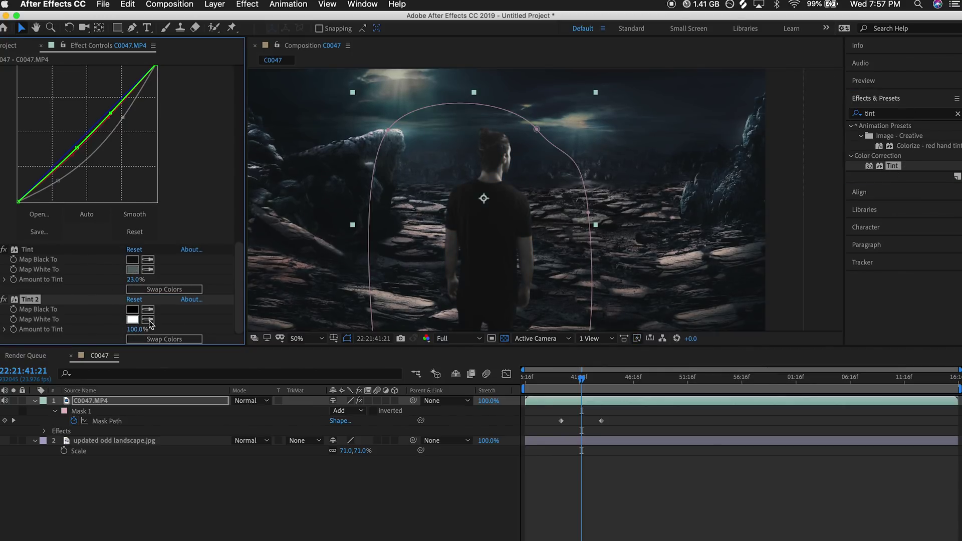
left_click(149, 321)
left_click(355, 73)
left_click(149, 308)
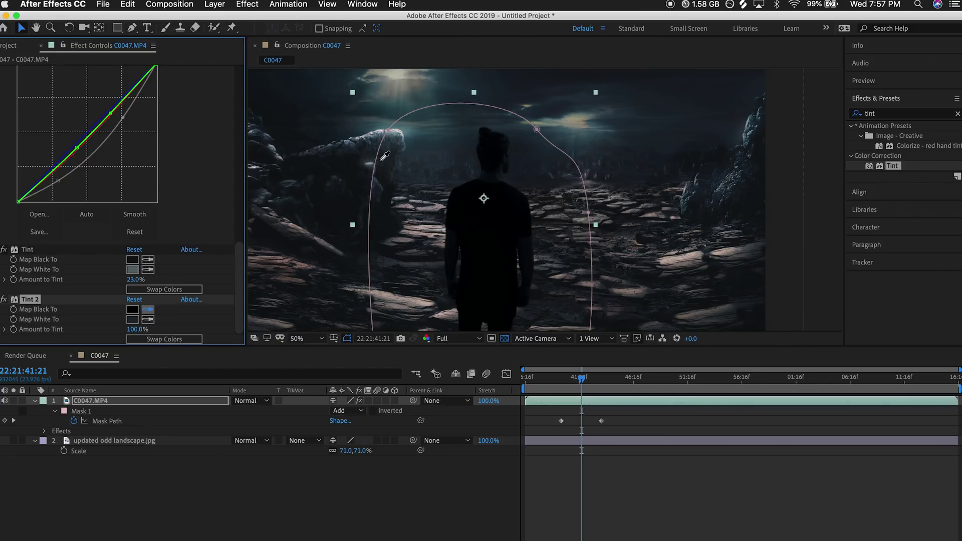
left_click(316, 165)
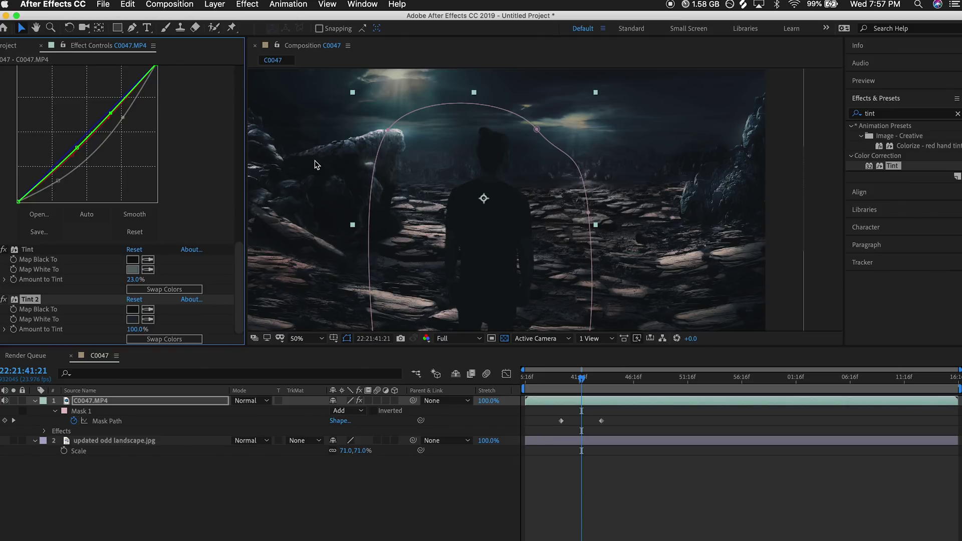
left_click_drag(134, 330, 102, 329)
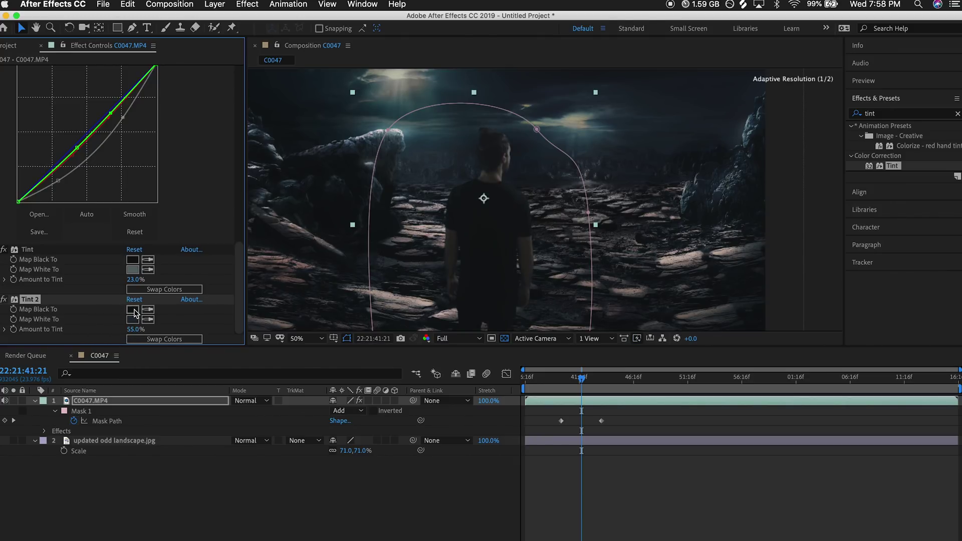
- Set Tint 2's Map Black To colour to 080A0B and its Map White To colour to a lighter blue
left_click(133, 309)
left_click(38, 230)
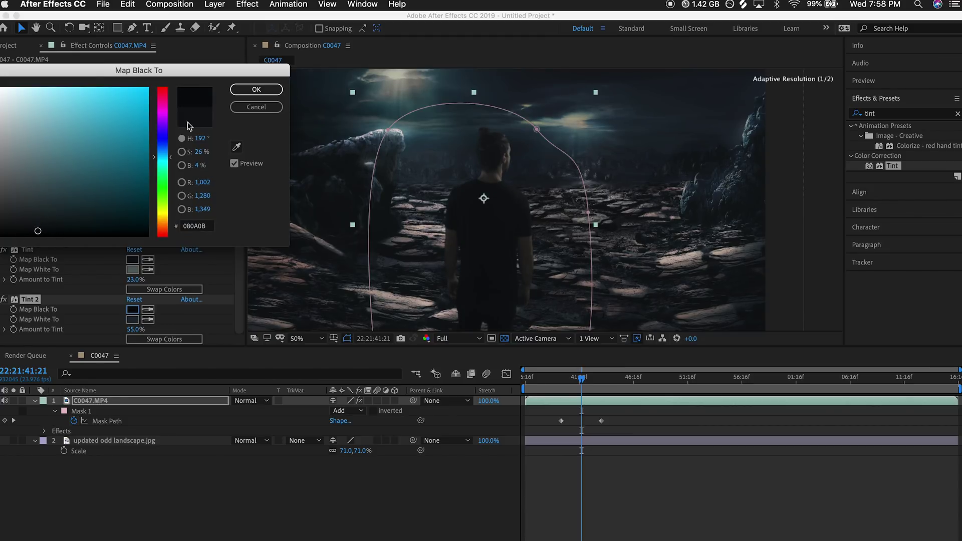
left_click(256, 89)
left_click(132, 319)
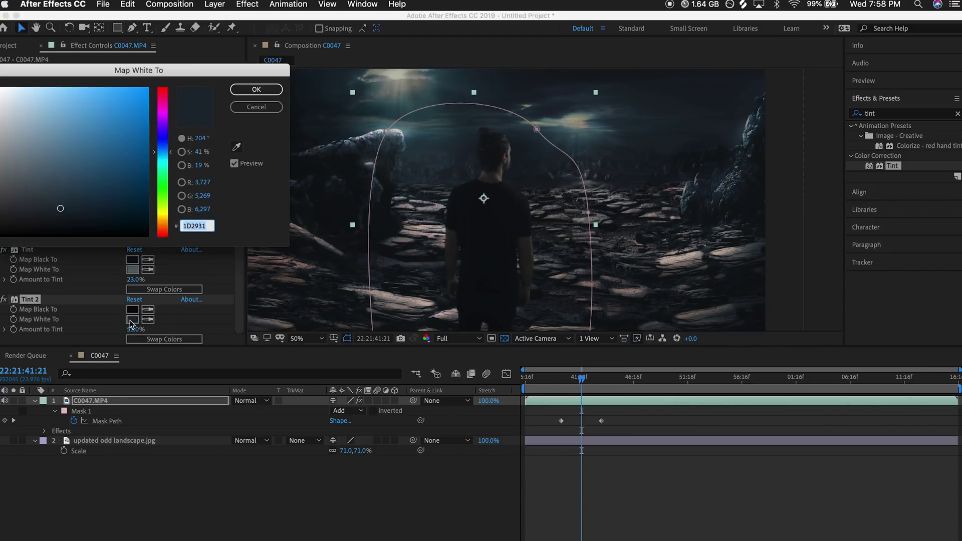
left_click(64, 181)
left_click(65, 167)
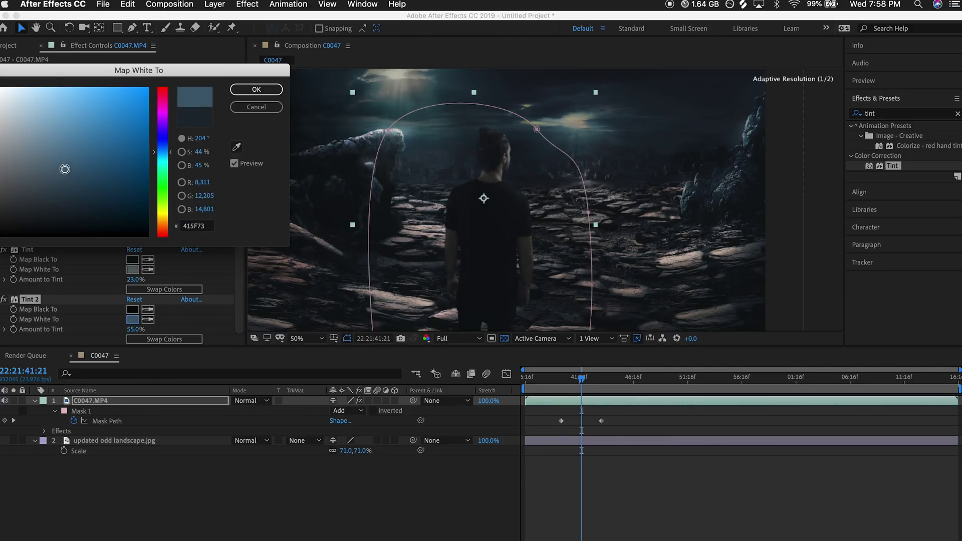
left_click_drag(64, 167, 67, 141)
left_click(256, 89)
- Reduce Amount to Tint to 13% in the first Tint and to 16% in Tint 2
left_click_drag(135, 279, 120, 279)
left_click_drag(135, 329, 110, 329)
scroll(516, 227, "down", 2)
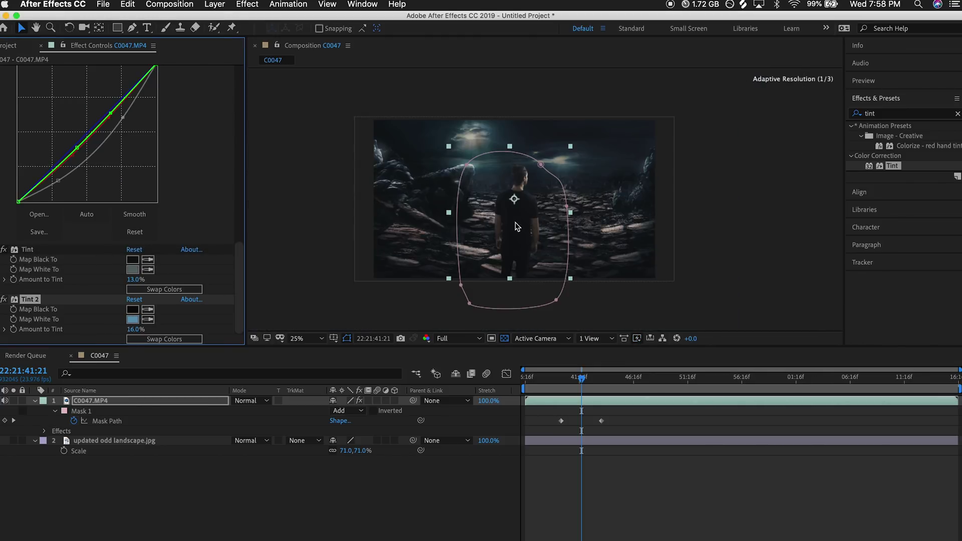
scroll(516, 227, "up", 2)
- Examine how the tinted subject blends with the landscape, both close up and as a whole, and clear the effects search
left_click(411, 506)
key("space")
left_click_drag(406, 153, 491, 206)
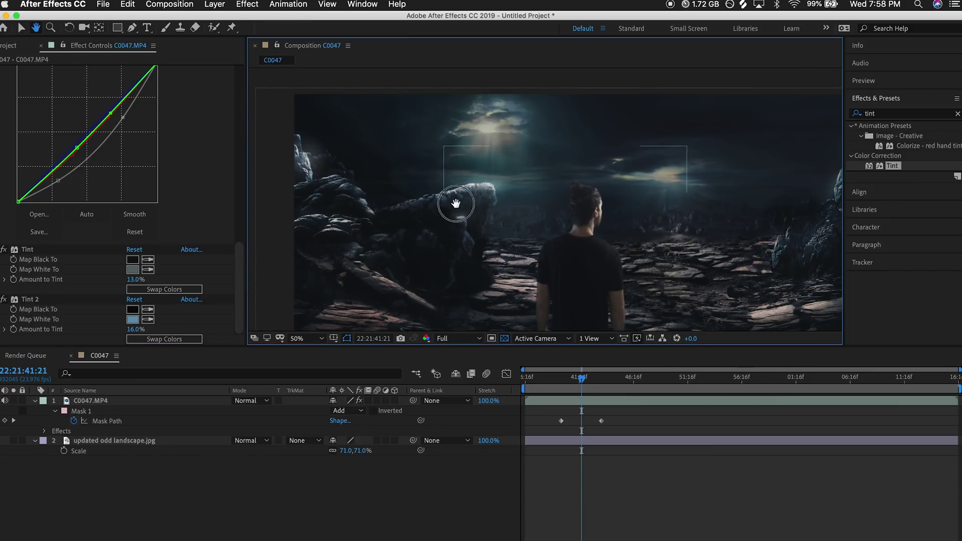
left_click_drag(385, 166, 383, 164)
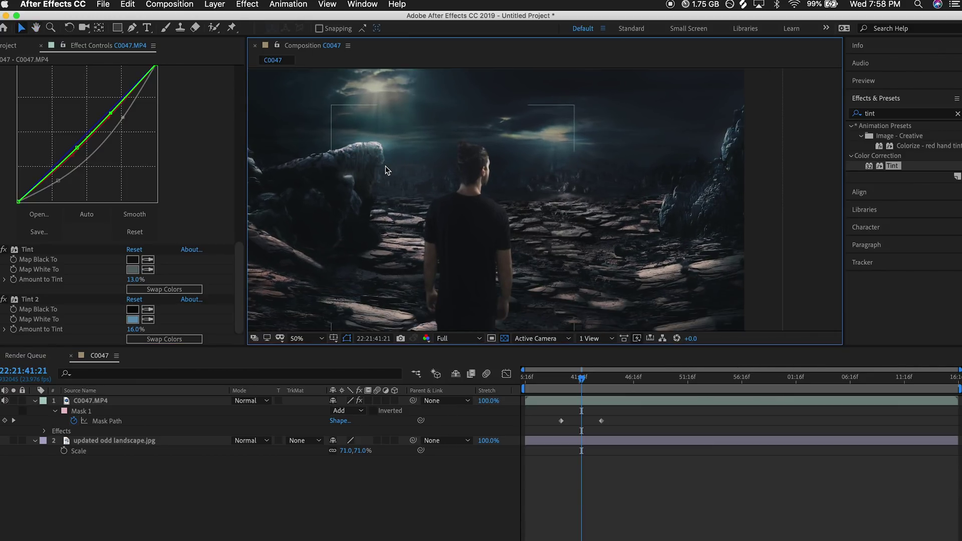
mouse_move(239, 250)
left_mouse_down()
mouse_move(245, 167)
mouse_move(245, 264)
left_mouse_up()
key("h")
left_click_drag(357, 225, 399, 210)
key("v")
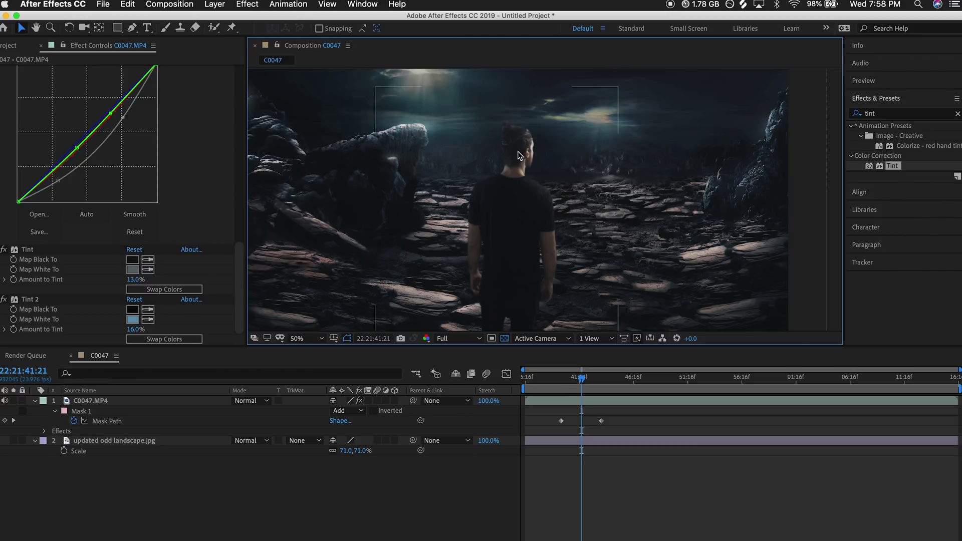
left_click(887, 114)
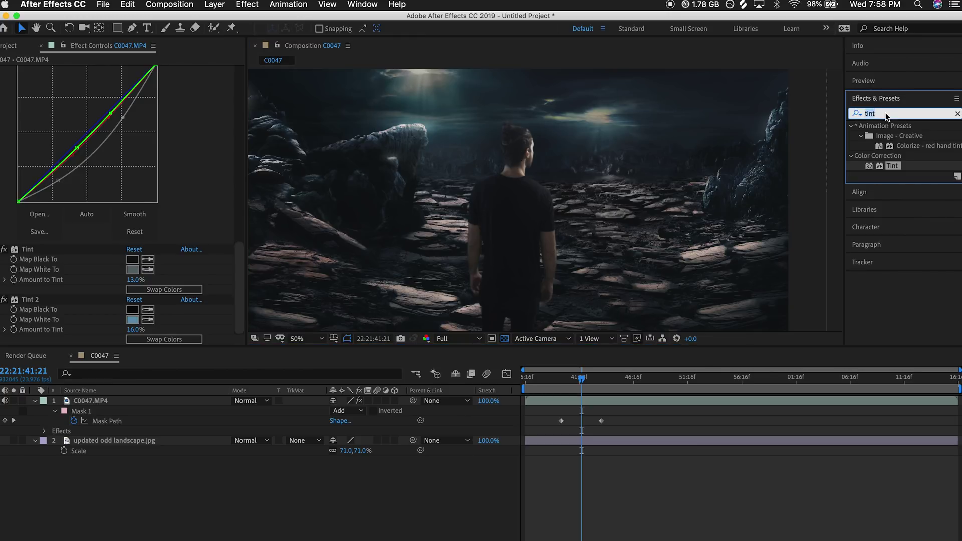
key("BackSpace")
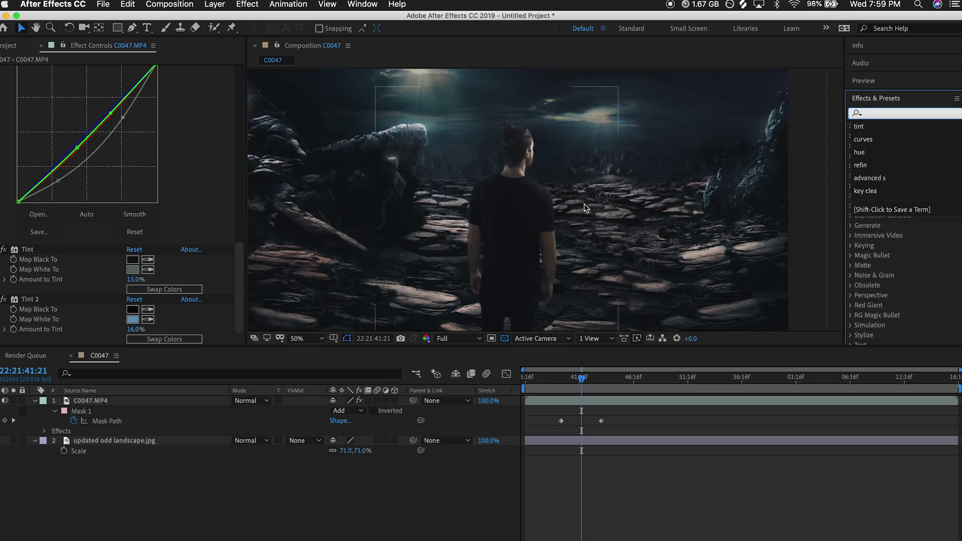
scroll(549, 224, "up", 2)
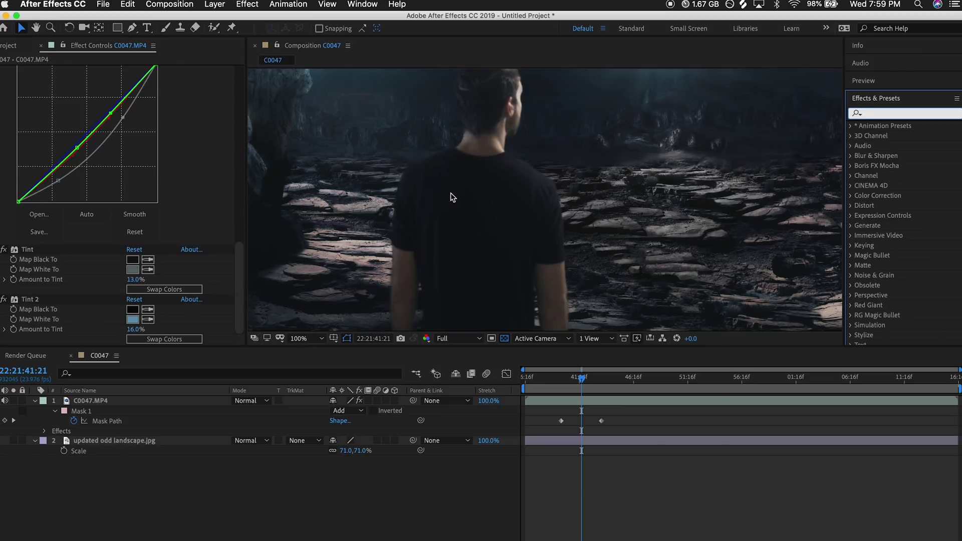
scroll(513, 153, "down", 2)
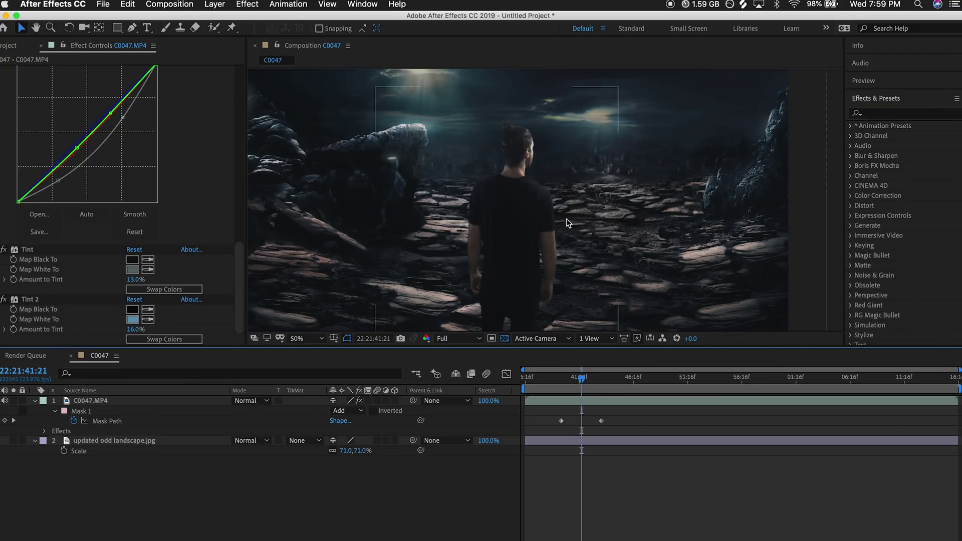
- Create a 3840 × 2160 px solid layer using a gray-cyan colour sampled from the glowing sky
right_click(285, 495)
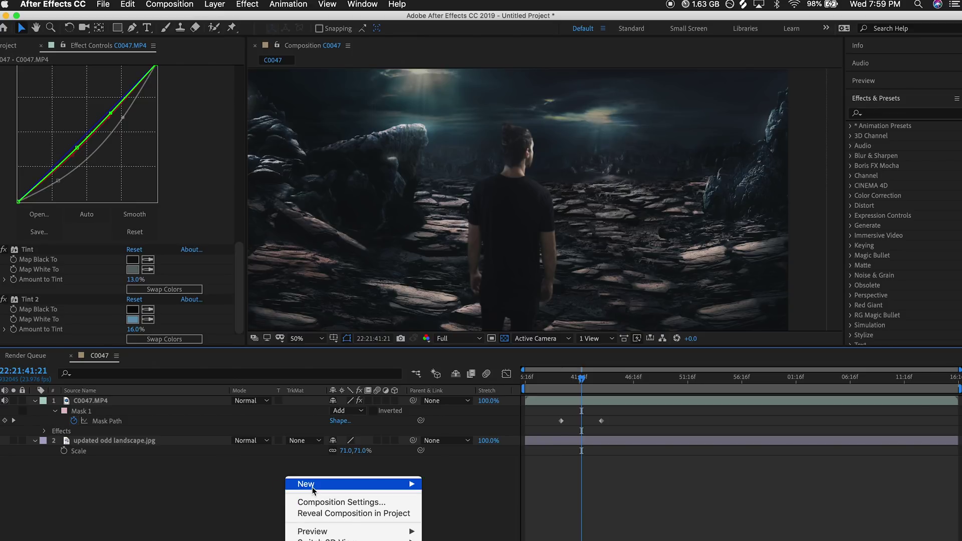
mouse_move(401, 480)
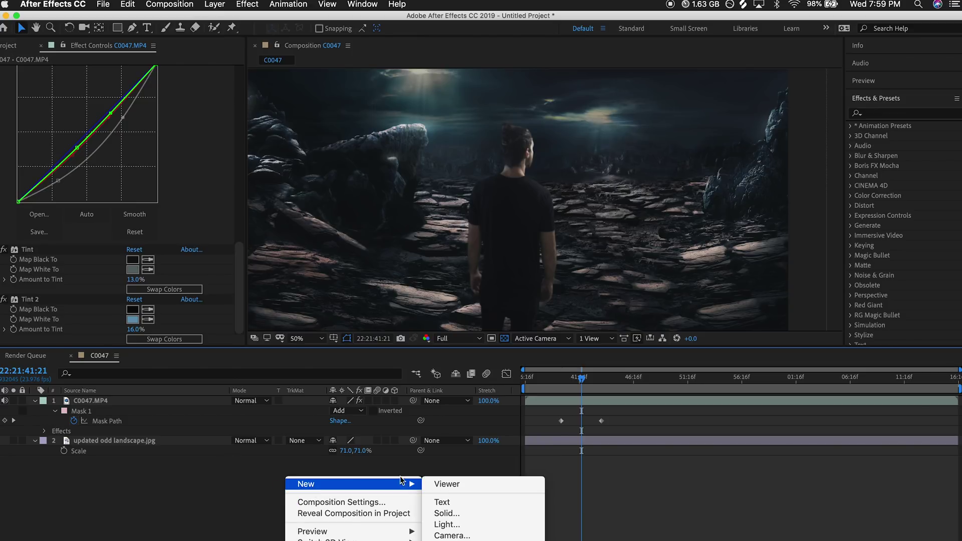
left_click(453, 514)
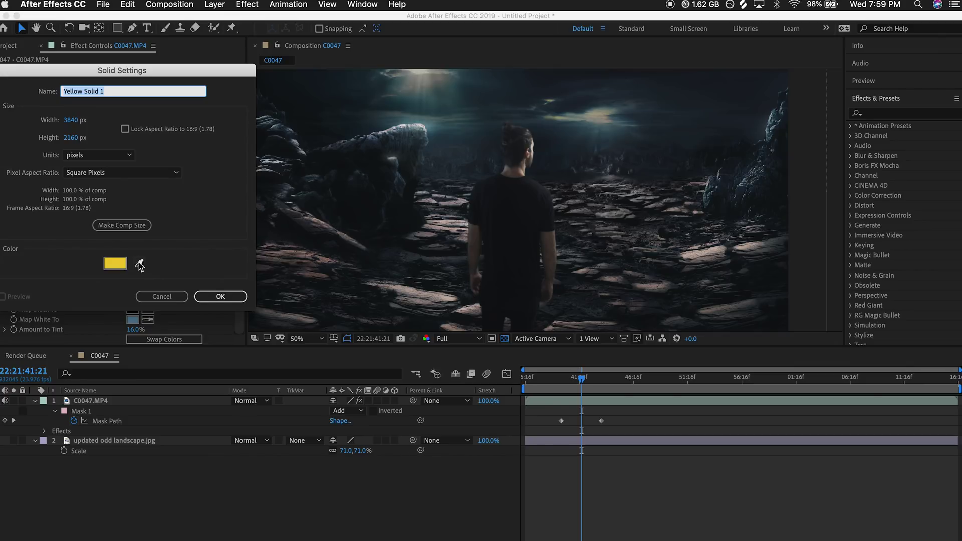
left_click(139, 265)
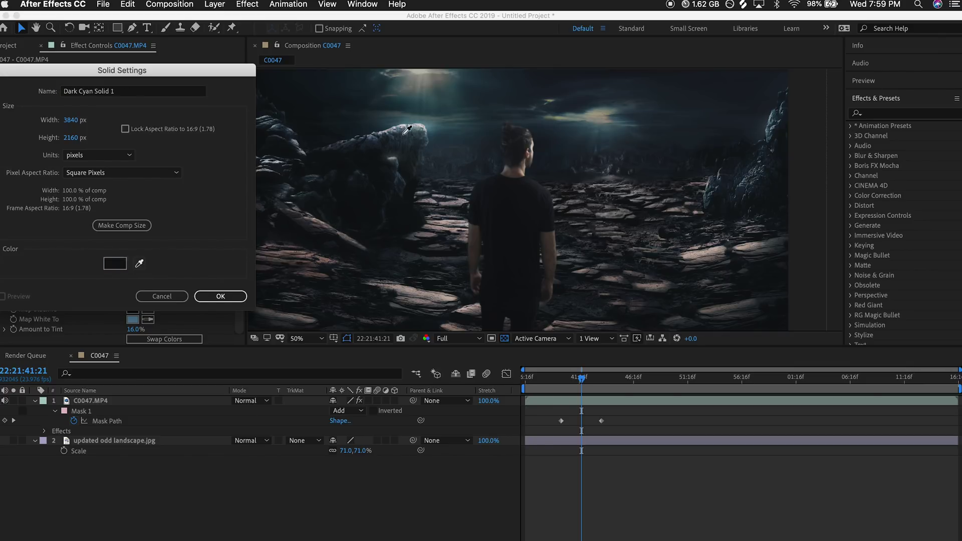
left_click(431, 91)
left_click(215, 297)
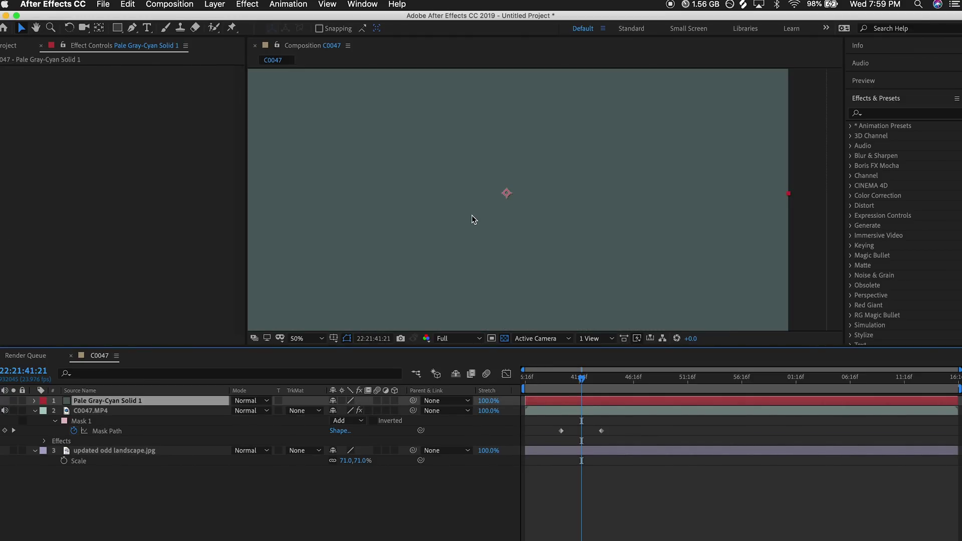
- Hide the gray-cyan solid from view and scale it up to 157%
key("comma")
left_click(13, 401)
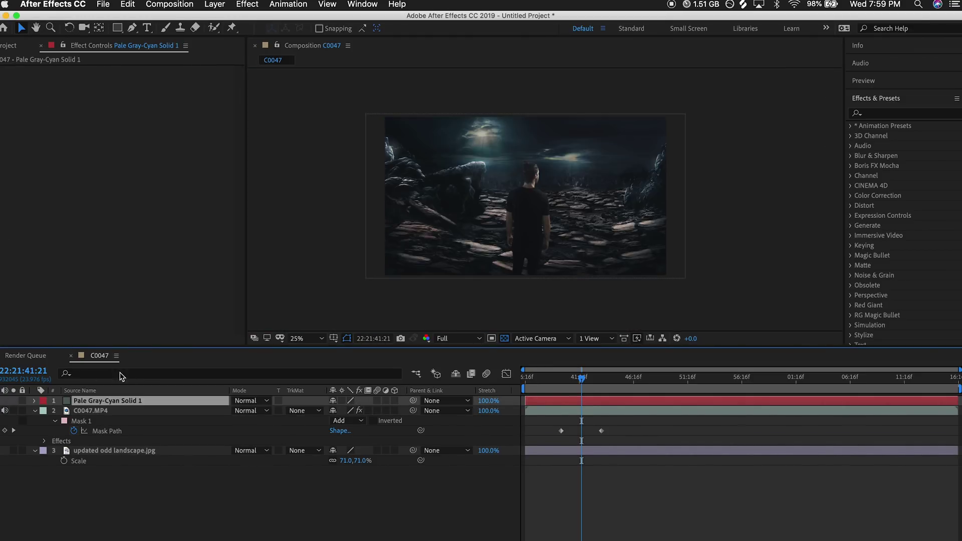
key("s")
left_click_drag(365, 411, 402, 415)
- Draw a tall elliptical mask on the solid over the sky glow, and shift it slightly up and left
left_click_drag(117, 27, 168, 60)
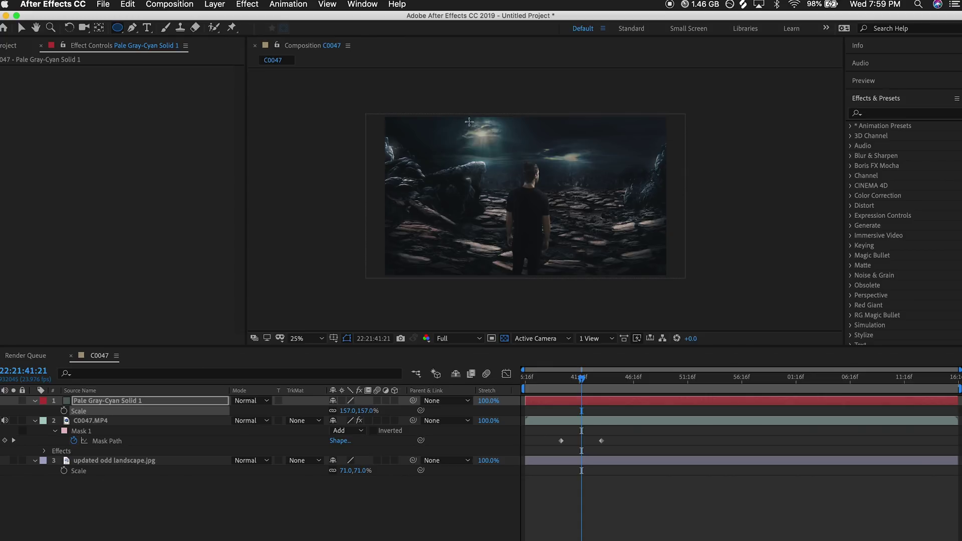
left_click_drag(459, 117, 539, 215)
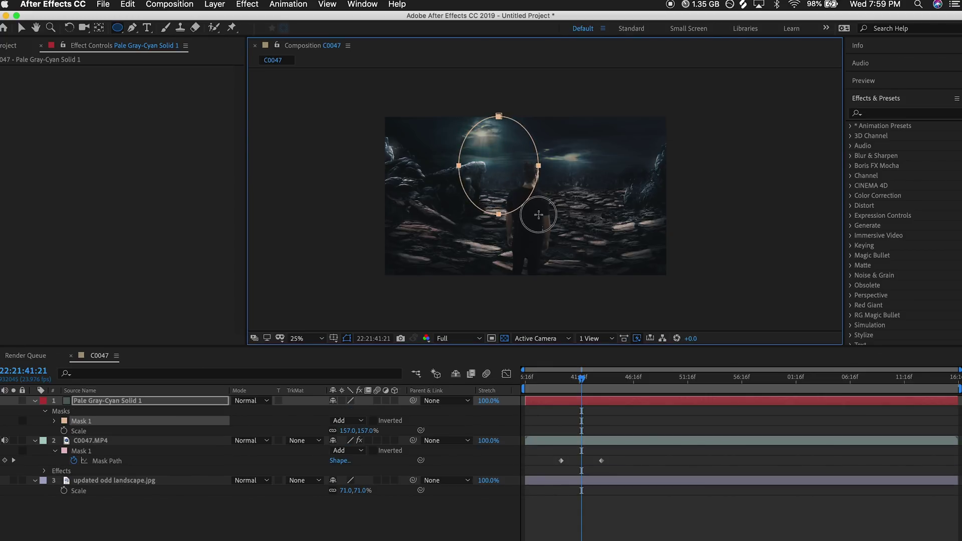
left_click(22, 28)
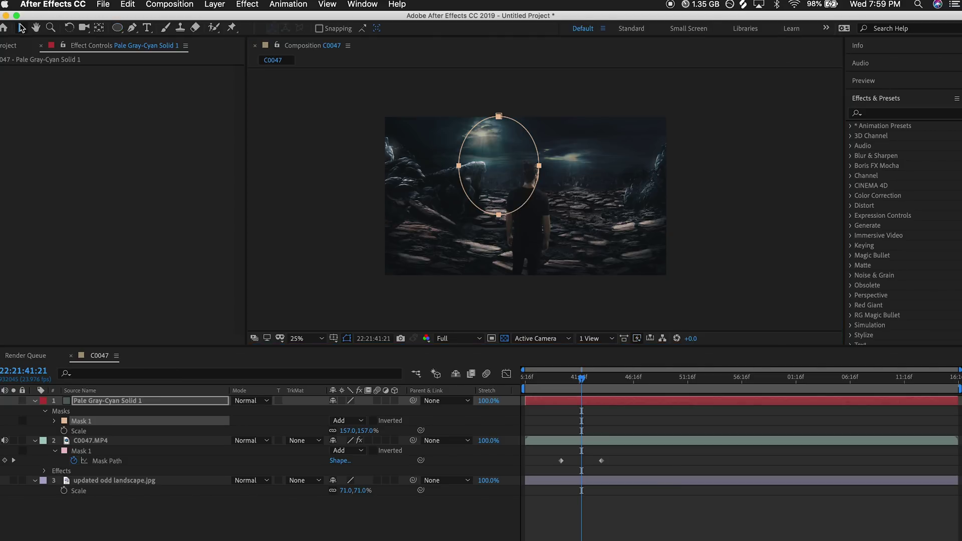
left_click_drag(539, 166, 527, 152)
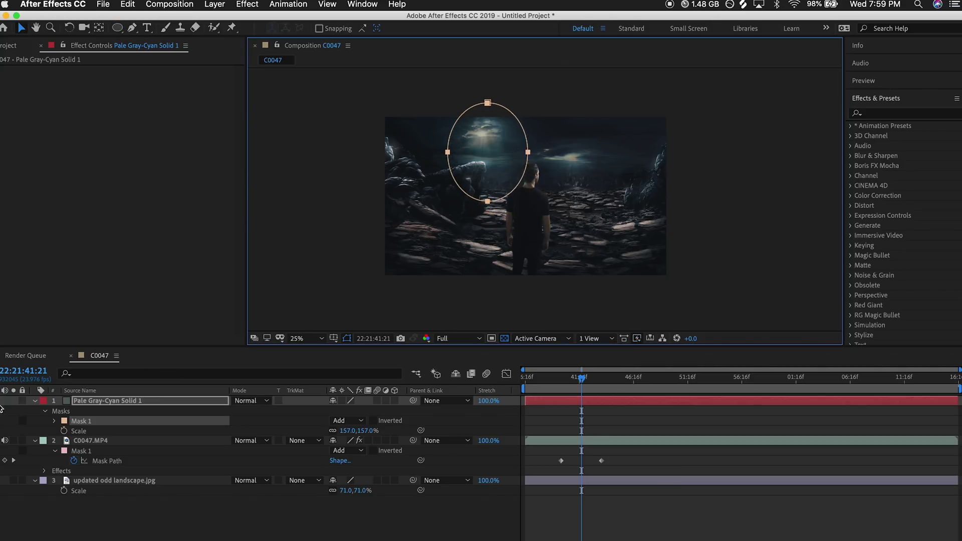
- Make the solid visible, feather its elliptical mask by 447 pixels and move the layer up over the sky's light source
scroll(437, 214, "up", 2)
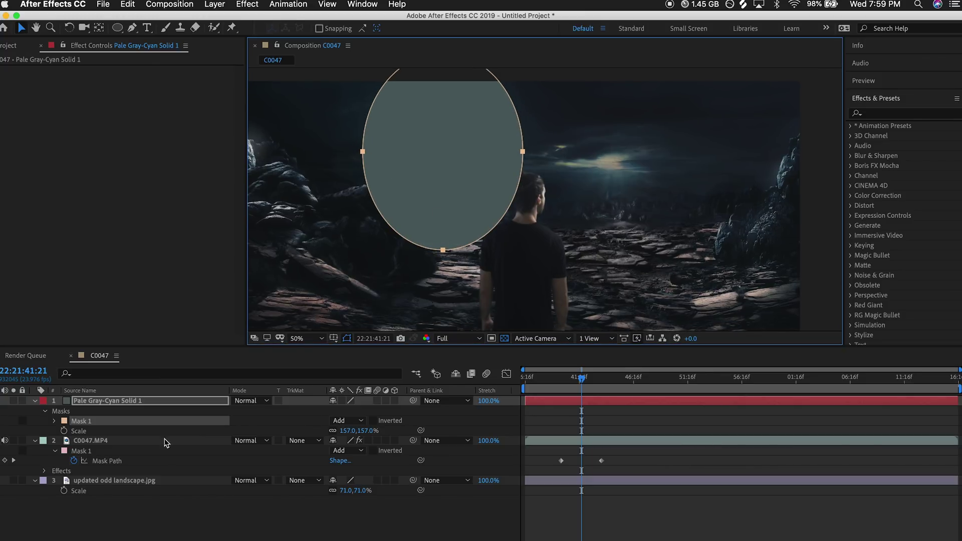
key("f")
left_click_drag(344, 422, 615, 426)
left_click(452, 168)
left_click_drag(457, 194, 452, 159)
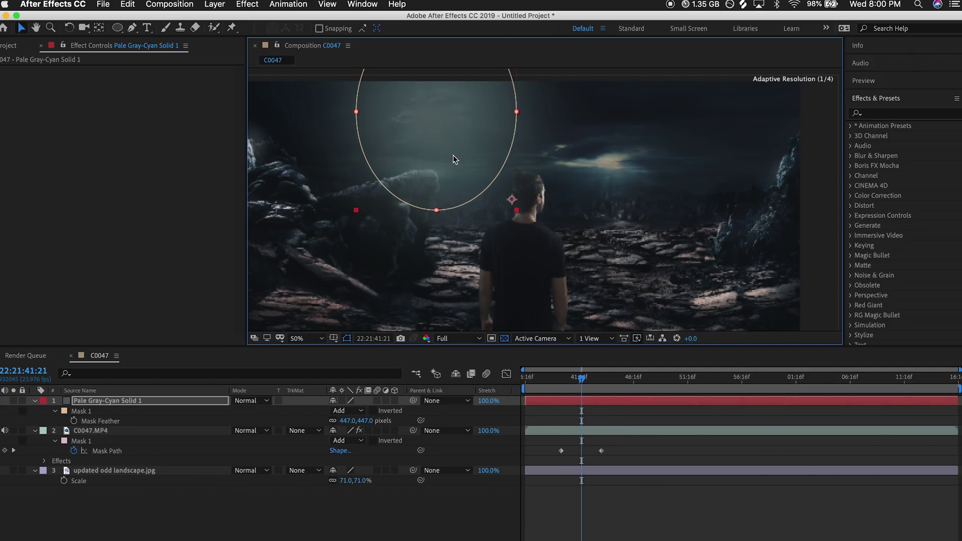
- Set the gray-cyan solid's blending mode to Screen and shift its glow slightly down and right, towards the subject
left_click(249, 400)
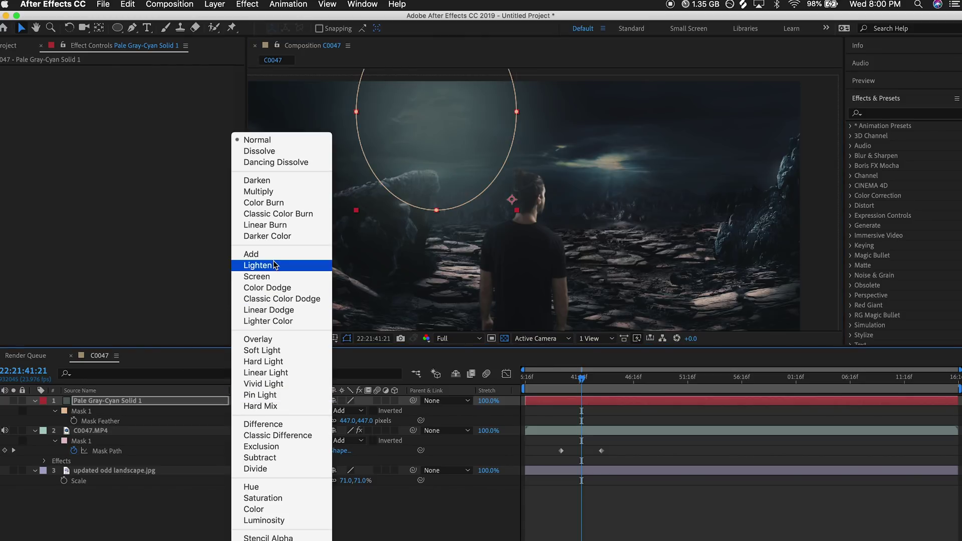
left_click(271, 277)
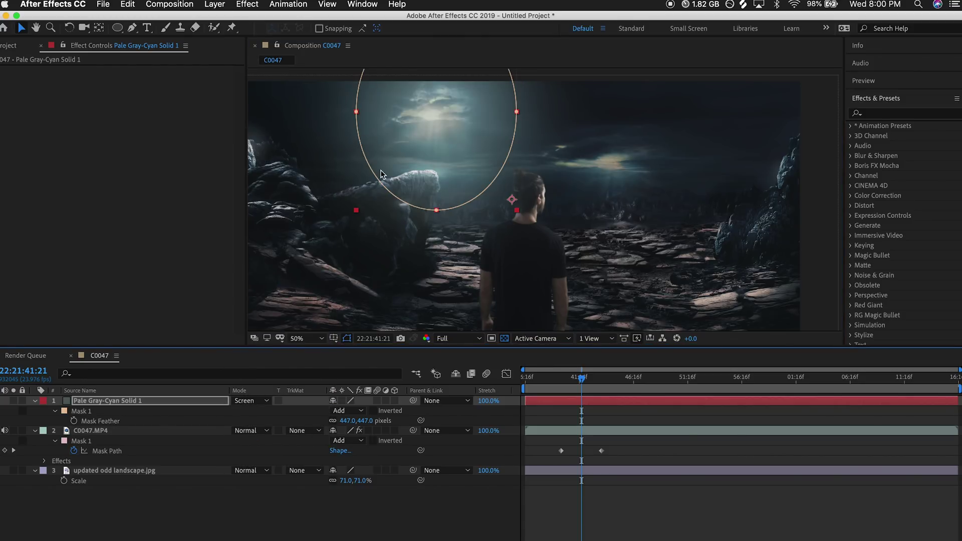
left_click_drag(450, 139, 456, 159)
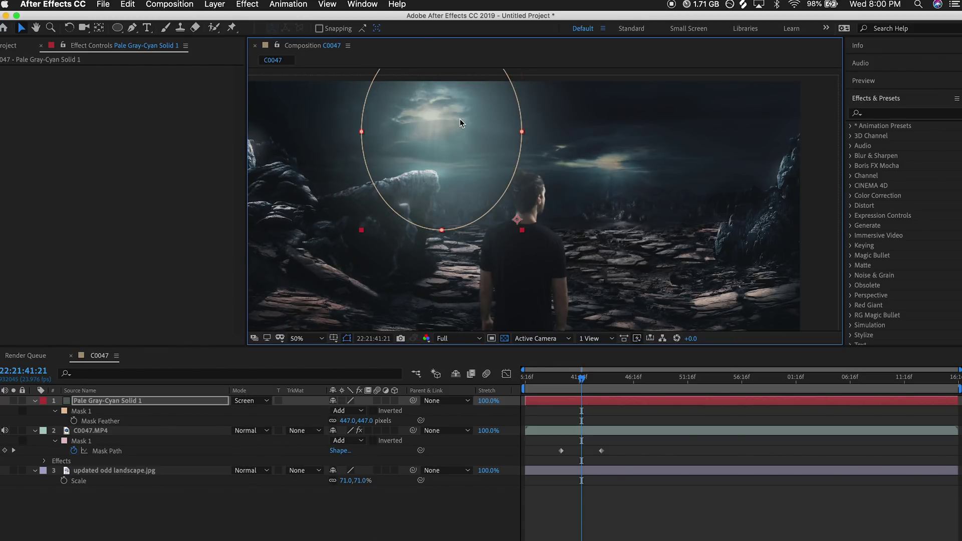
left_click(333, 502)
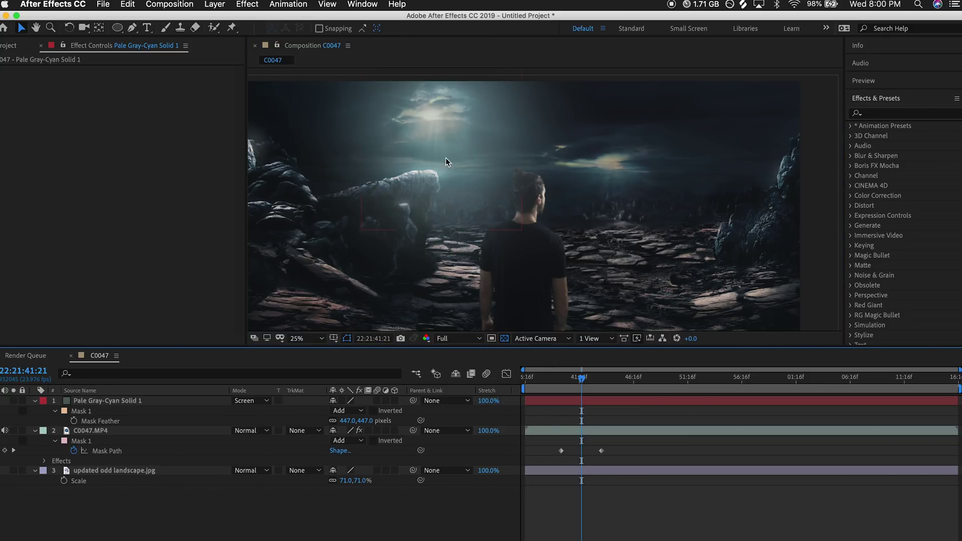
key("comma")
key("slash")
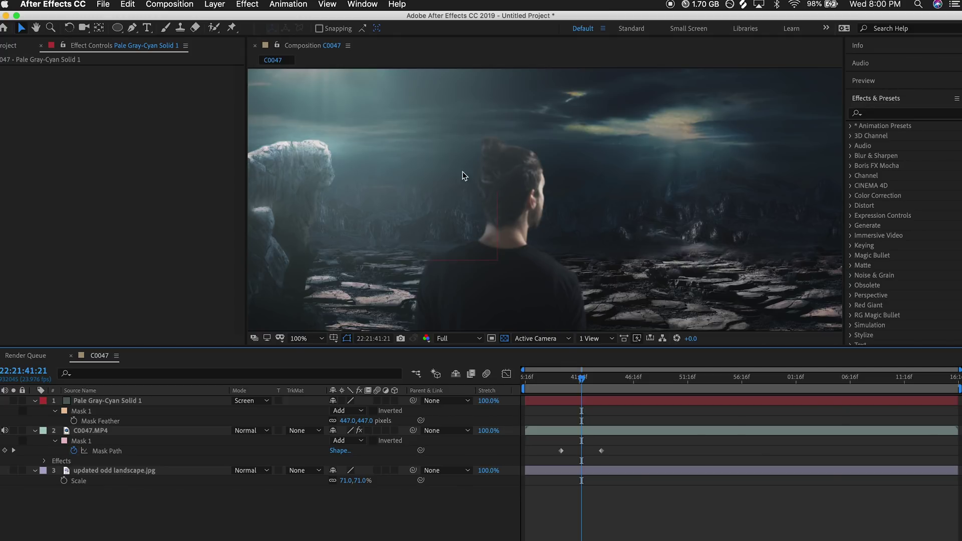
- Duplicate the C0047.MP4 layer and place the copy directly above the gray-cyan solid
left_click(90, 431)
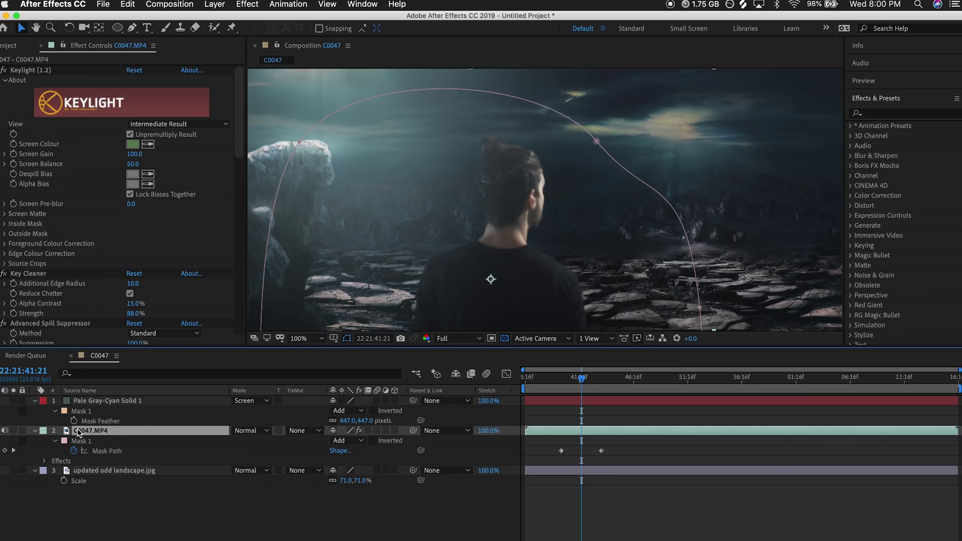
key("super+d")
left_click_drag(125, 431, 94, 399)
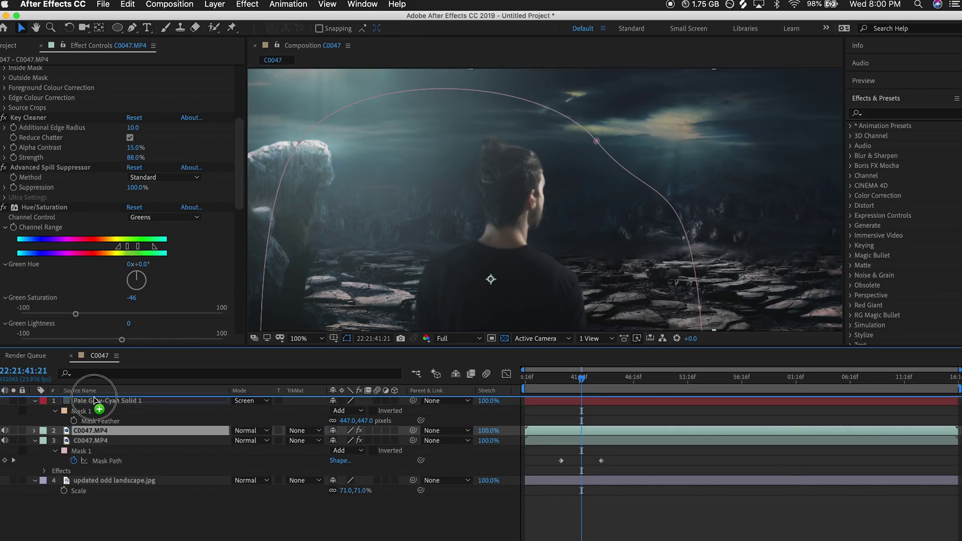
left_click_drag(94, 399, 95, 399)
- Set the gray-cyan solid's track matte to Alpha Matte "C0047.MP4" to limit the glow to the subject
left_click(114, 412)
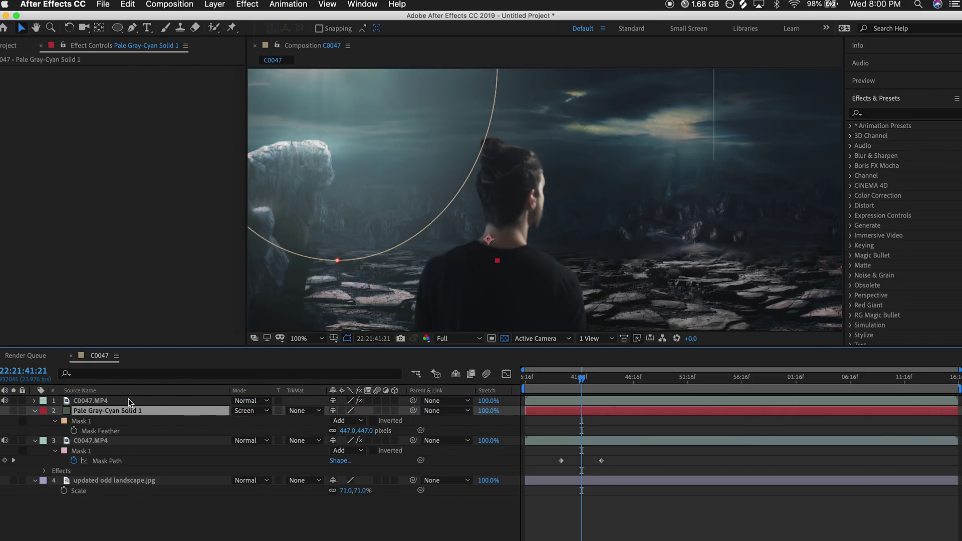
left_click(304, 411)
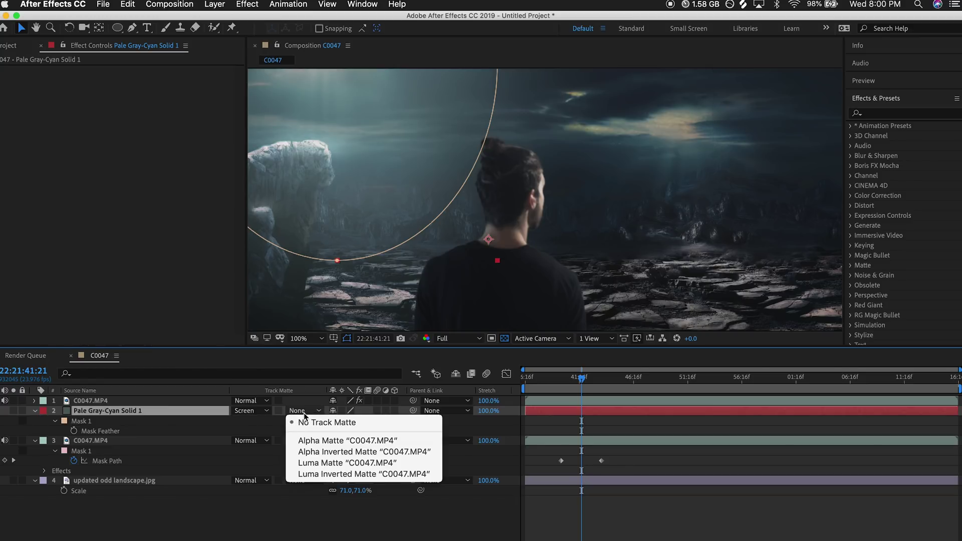
left_click(317, 440)
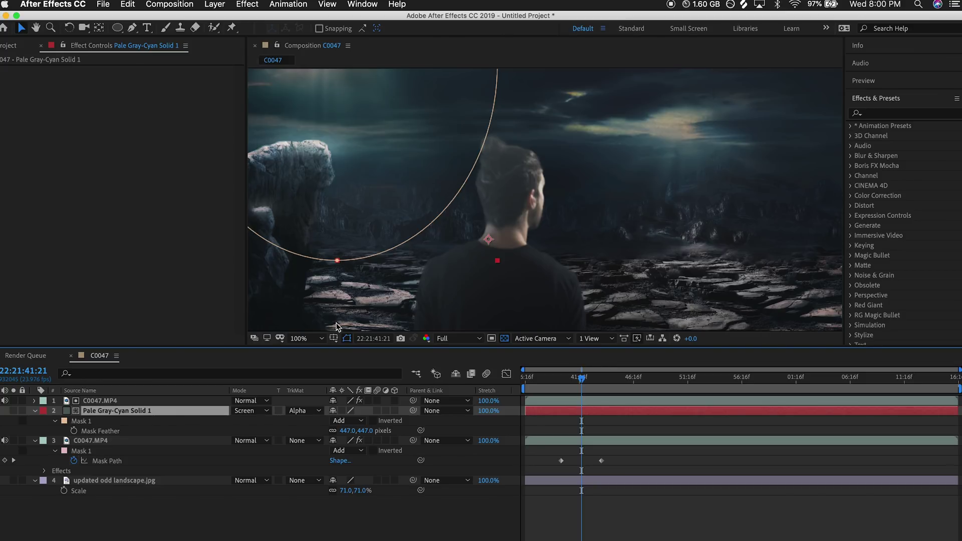
- Move the gray-cyan solid up and left, away from the subject's head, and deselect it
left_click_drag(436, 130, 343, 86)
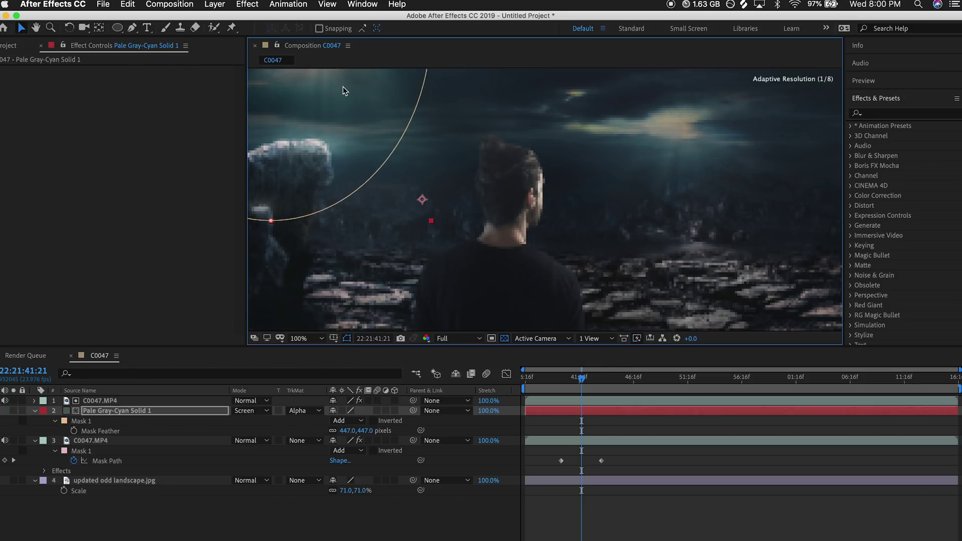
key("super+shift+a")
key("comma")
key("comma")
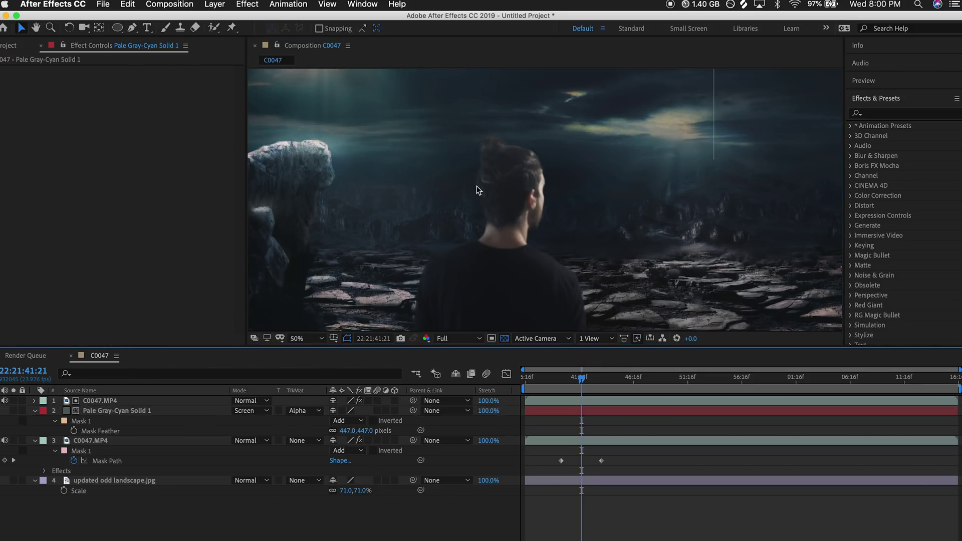
key("period")
key("period")
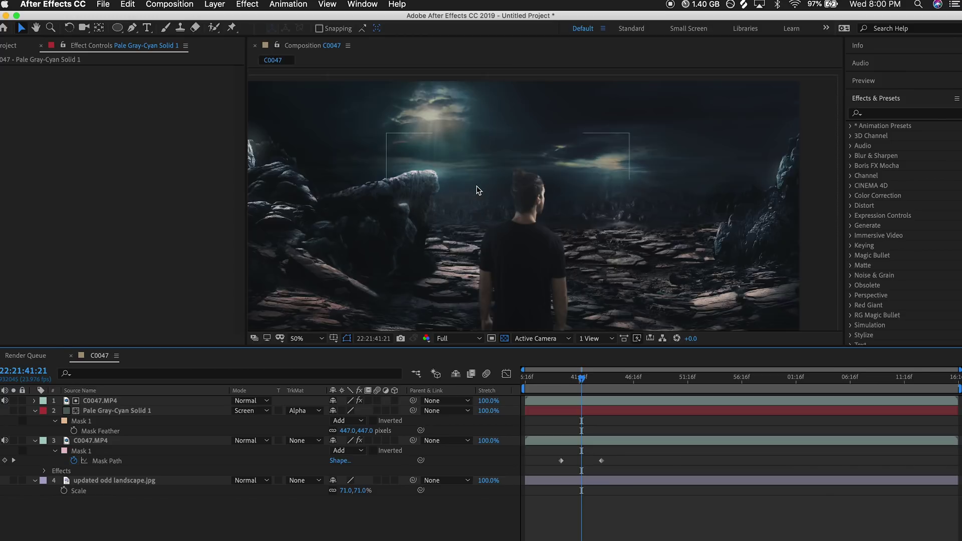
- Examine the whole composite and close up how the subject's lighting and colours blend with the landscape
left_click_drag(471, 199, 490, 182)
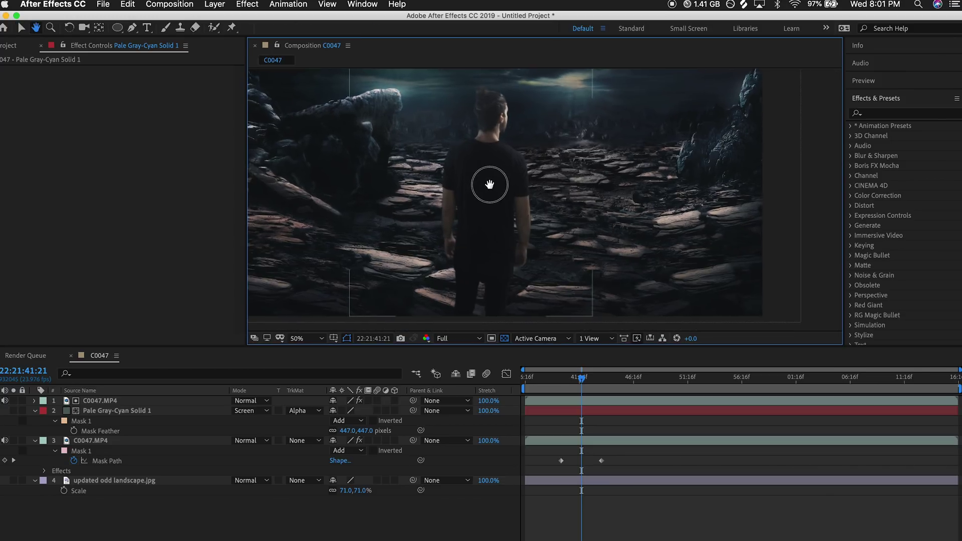
key("comma")
key("v")
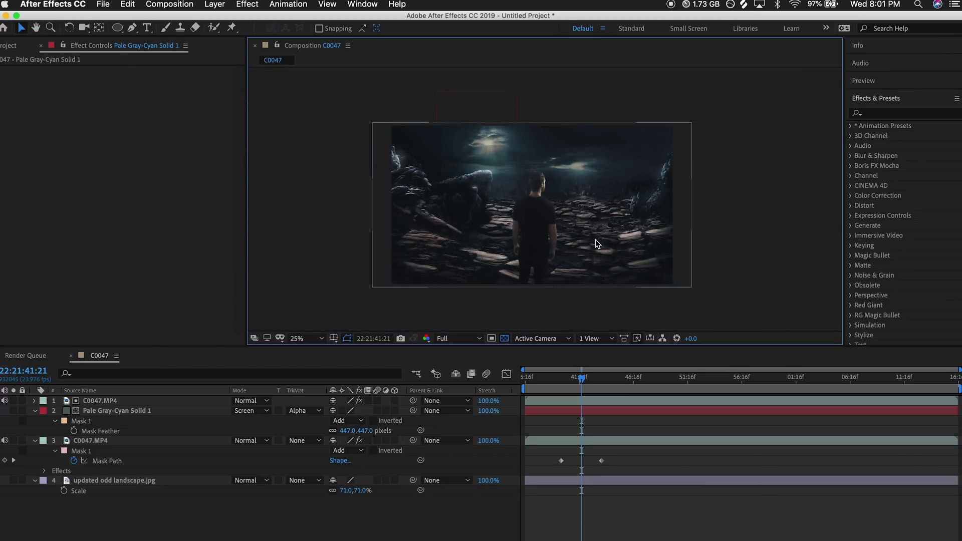
key("slash")
key("comma")
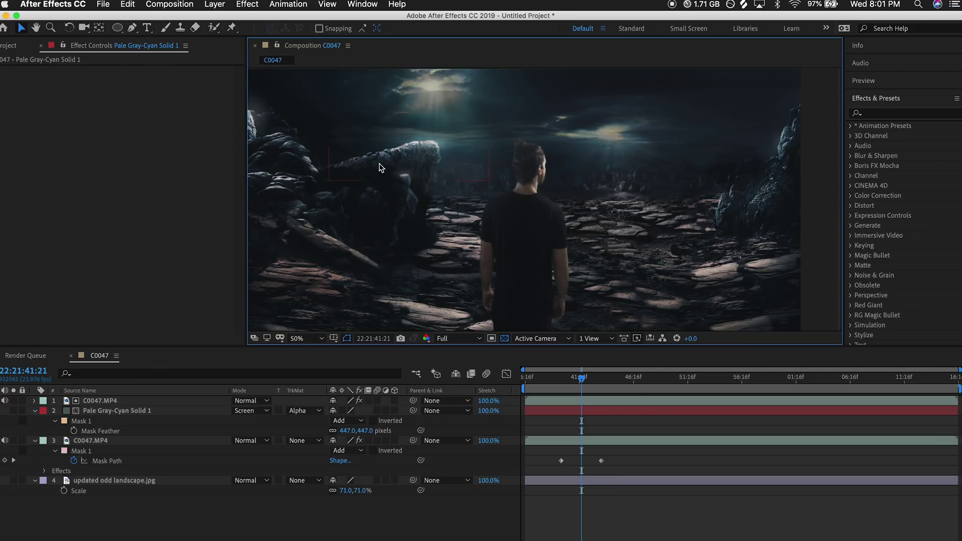
key("period")
key("comma")
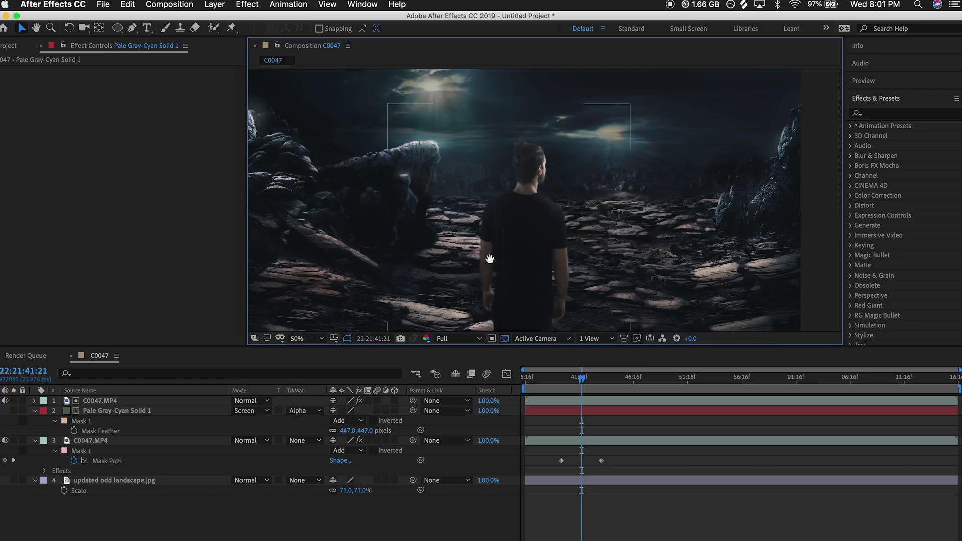
left_click_drag(490, 259, 513, 269)
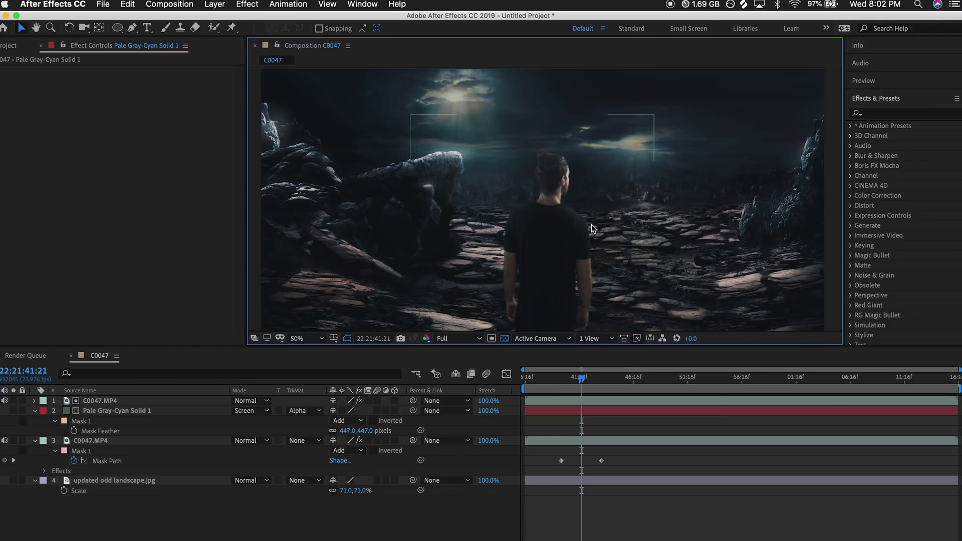
key("comma")
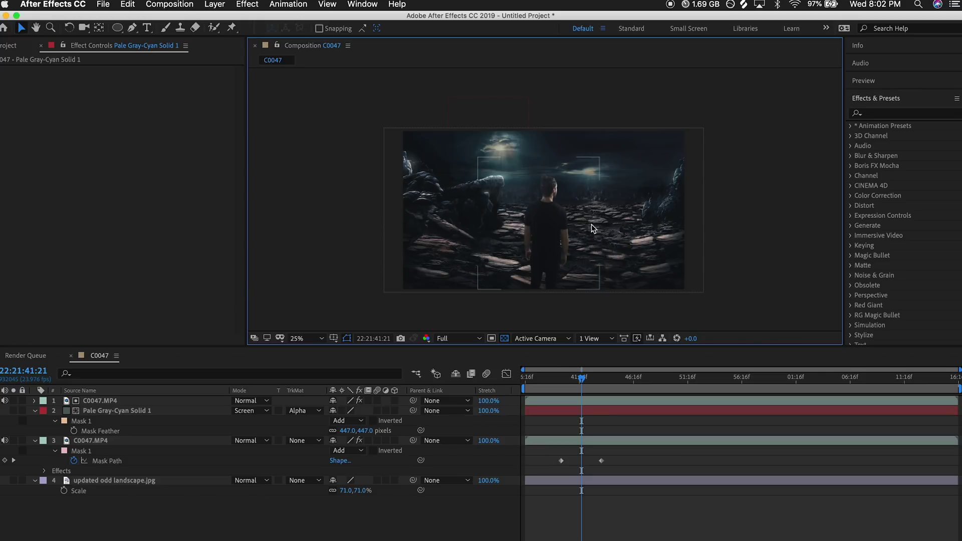
key("period")
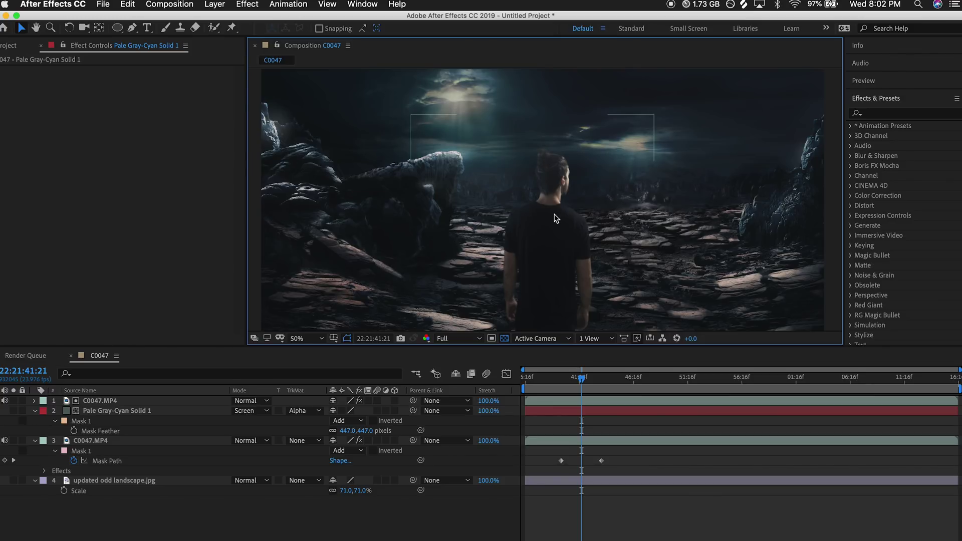
left_click(443, 219)
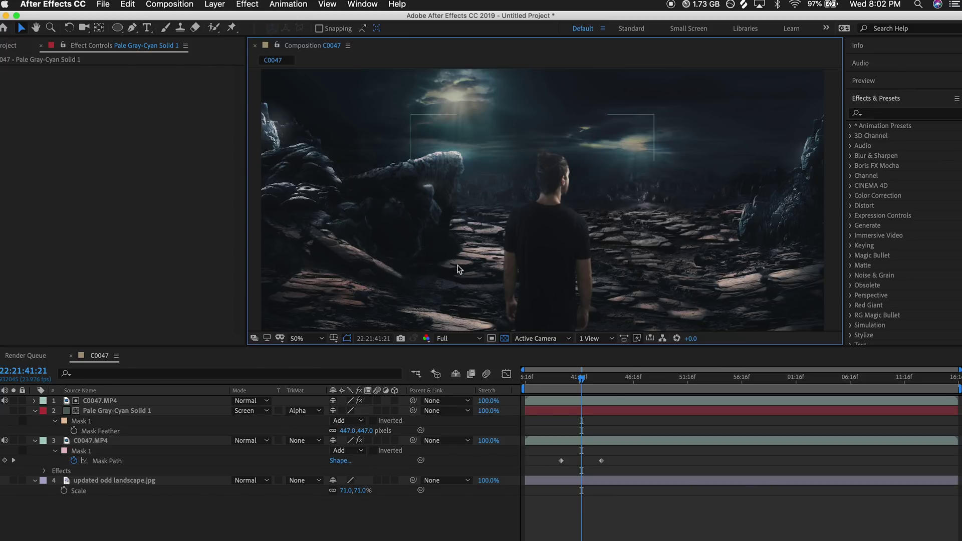